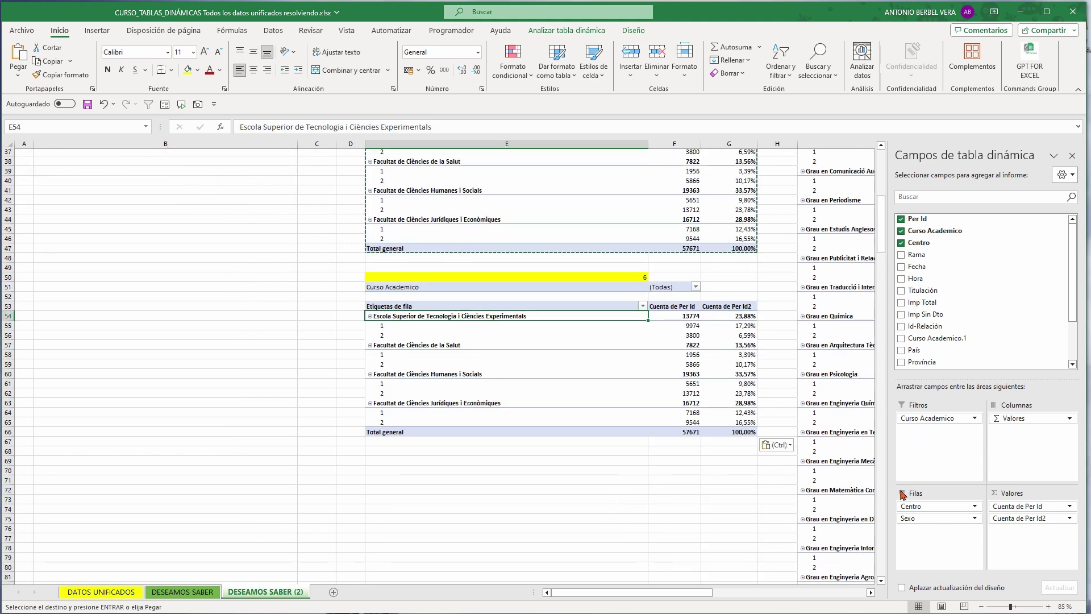
Replace Centro and Sexo with Titulación as the row field of pivot table 6
mouse_move(911, 506)
mouse_down()
mouse_move(932, 304)
mouse_move(917, 365)
mouse_up()
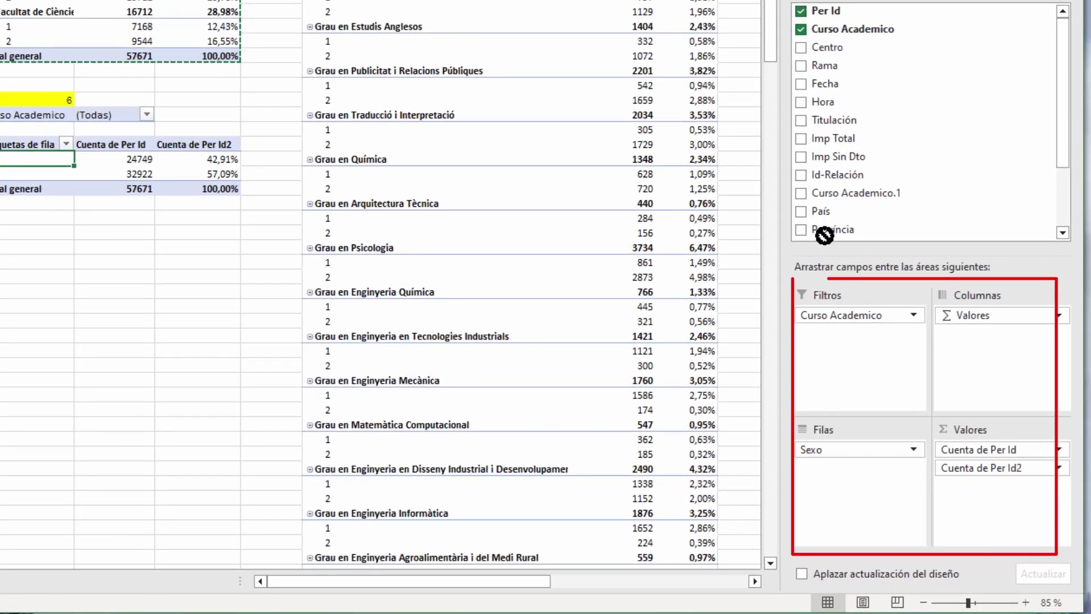
drag(825, 235, 825, 236)
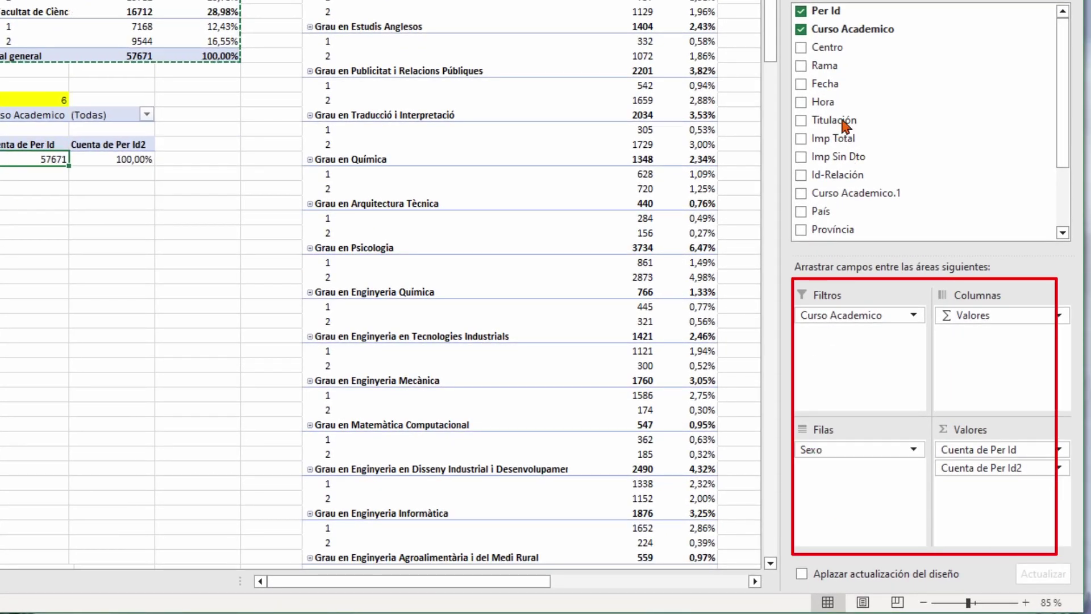
drag(834, 120, 822, 486)
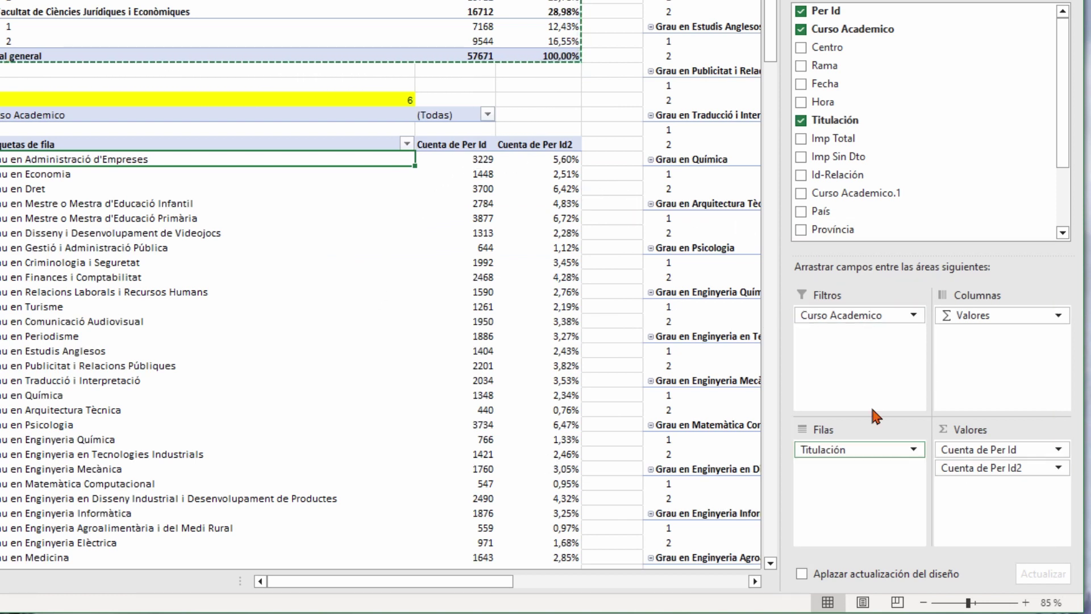
Show the Cuenta de Per Id2 values as a smallest-to-largest ranking (Clasificar de menor a mayor) with Titulación as base field
click(554, 159)
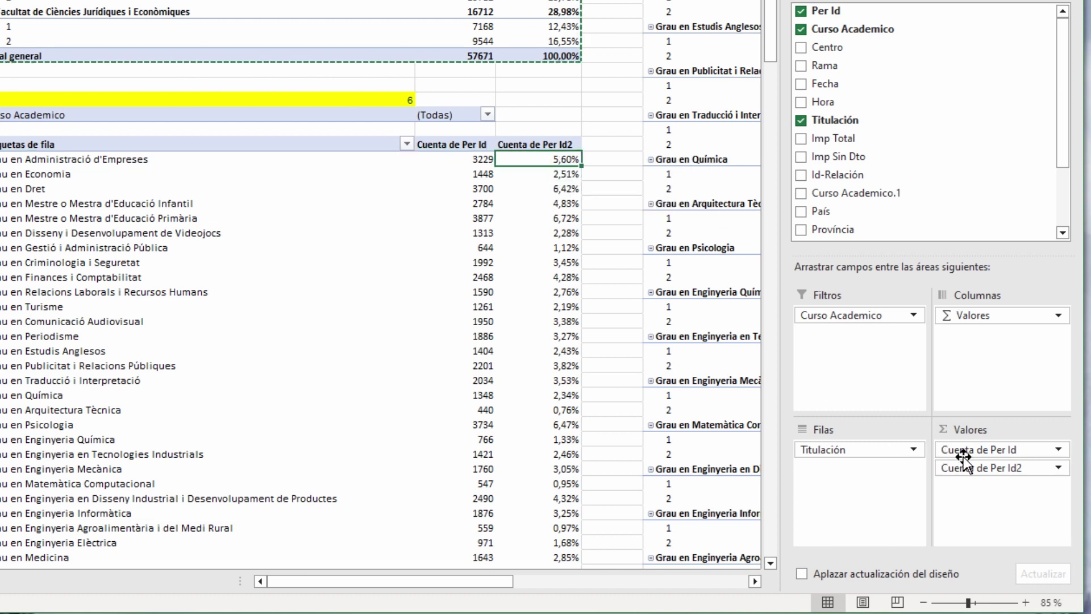
right_click(556, 159)
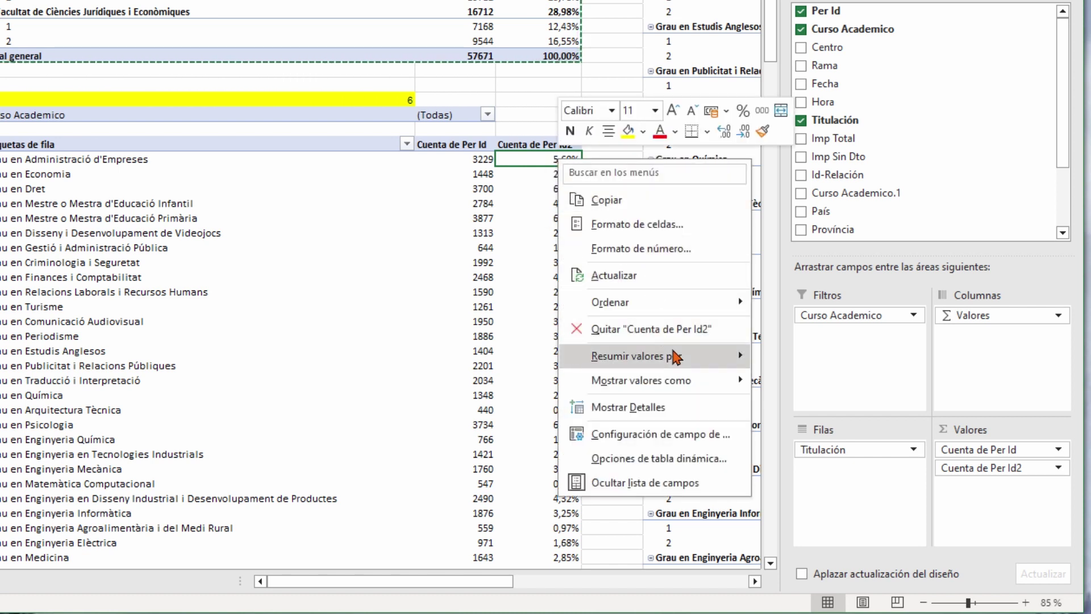
mouse_move(650, 381)
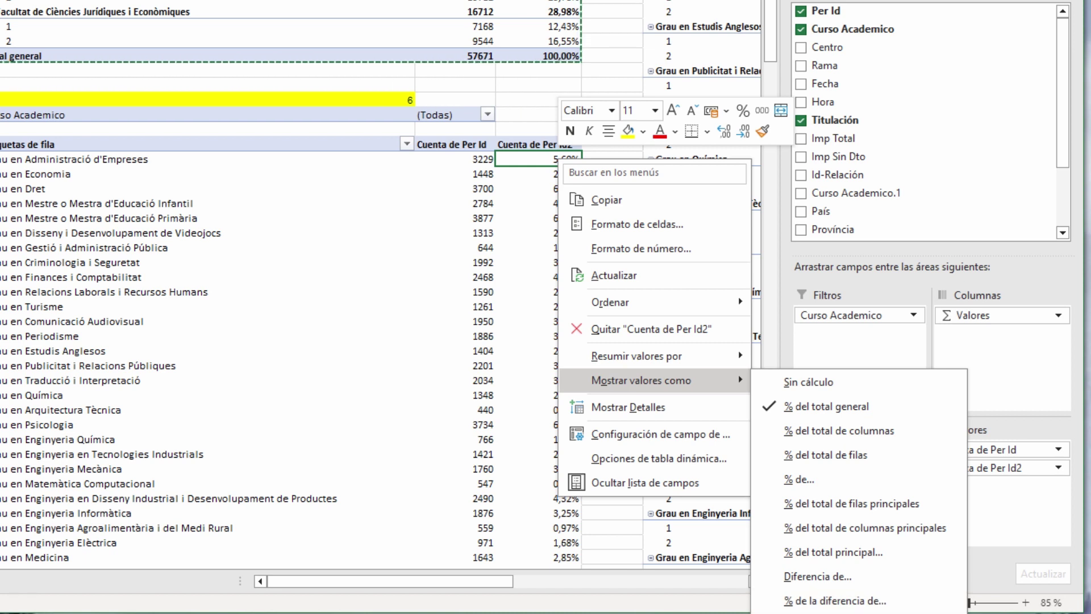
click(835, 612)
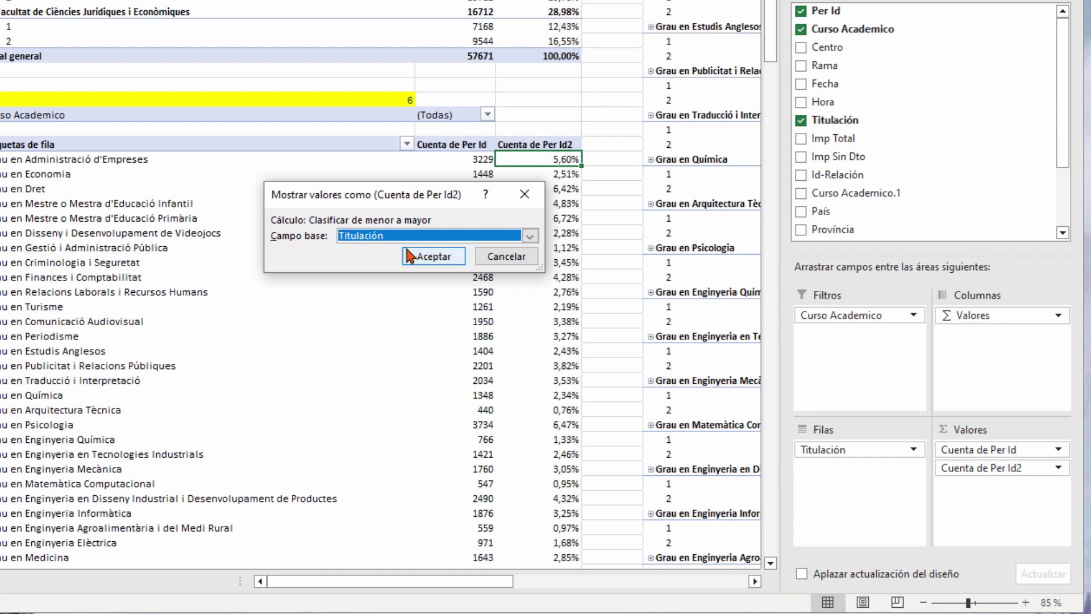
click(424, 256)
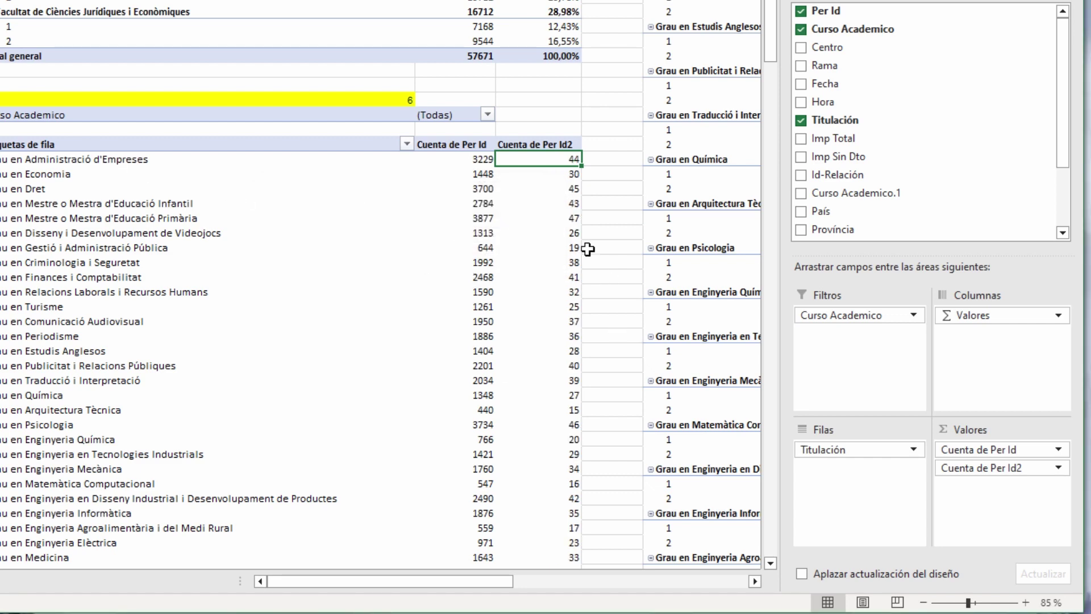
click(471, 218)
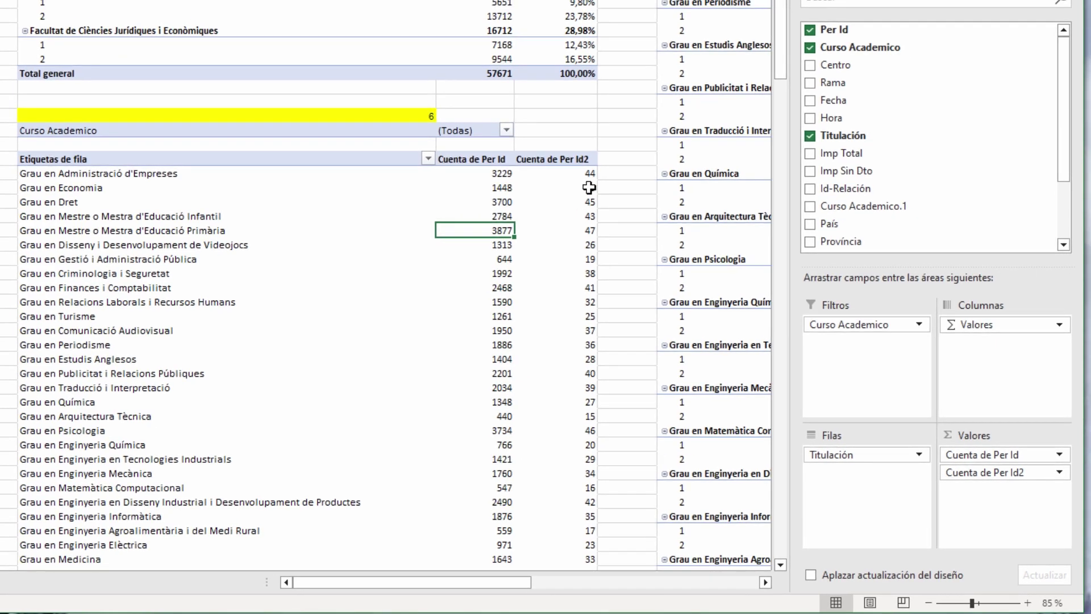
Sort pivot table 6 by Cuenta de Per Id2 from largest to smallest
right_click(590, 174)
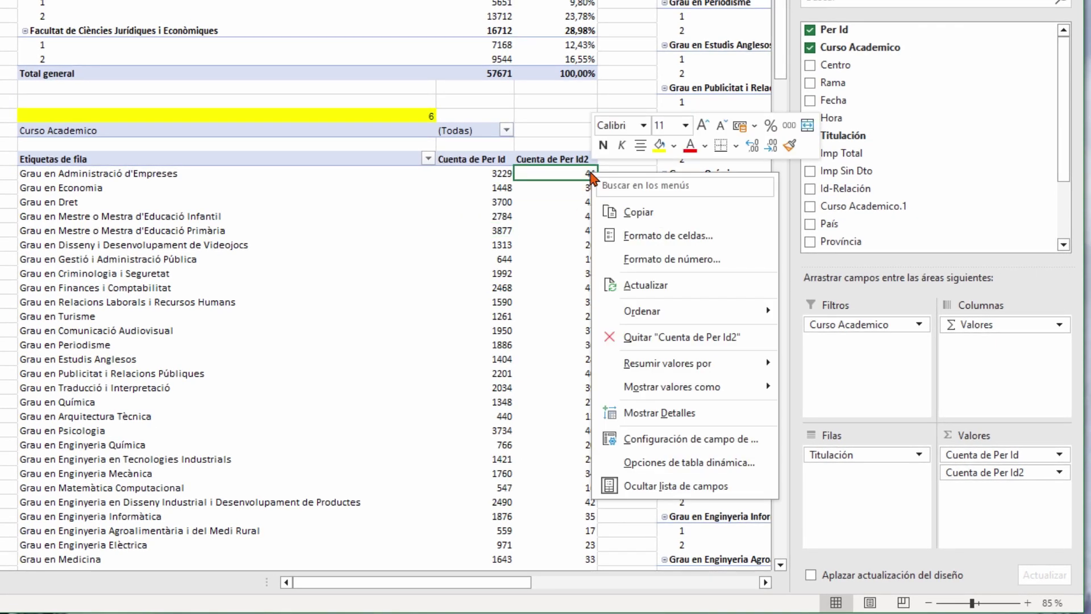
mouse_move(690, 310)
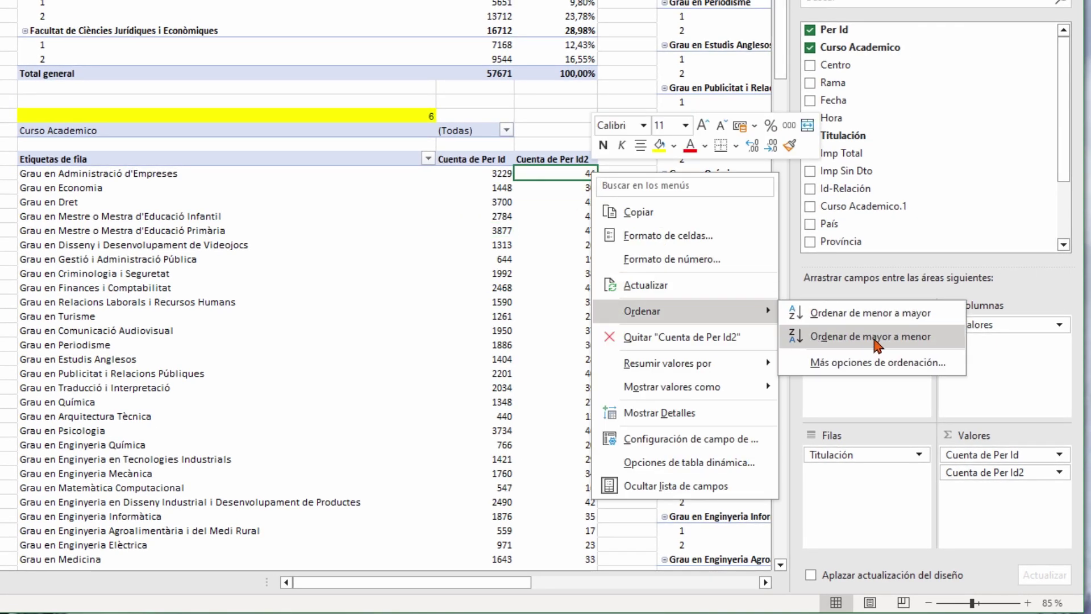
click(878, 338)
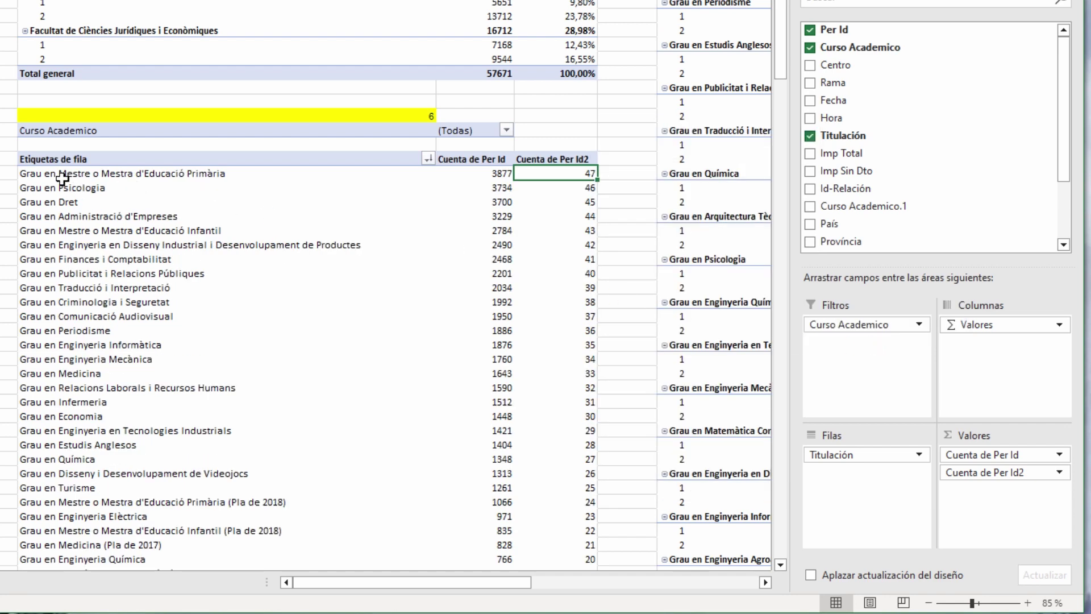
Select the top three degree rows in pivot table 6, and highlight question 6 in the question list in yellow
drag(61, 178, 563, 203)
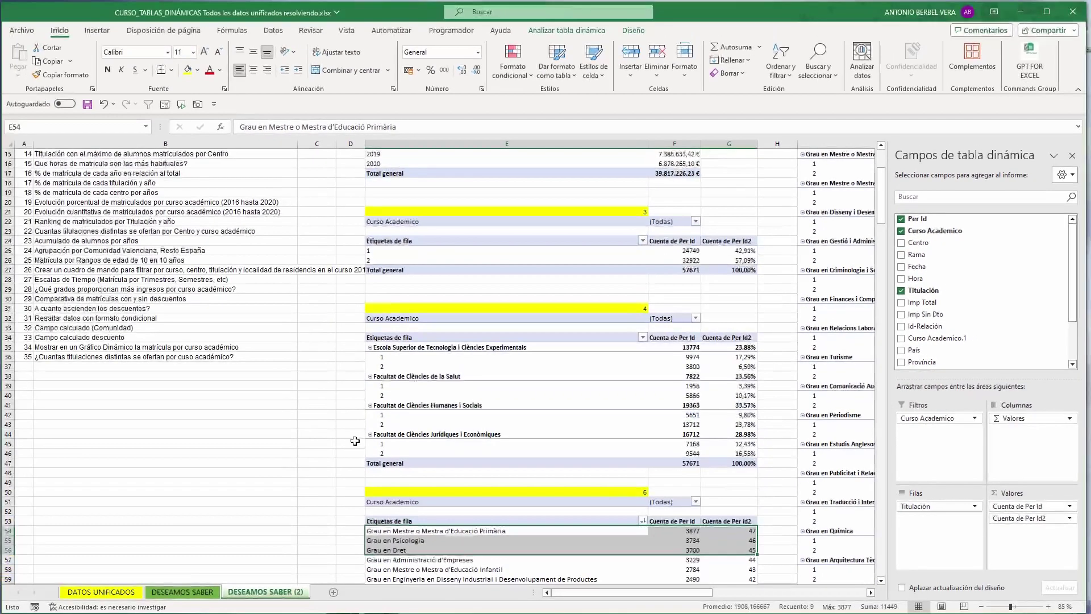
scroll(327, 407, up, 5)
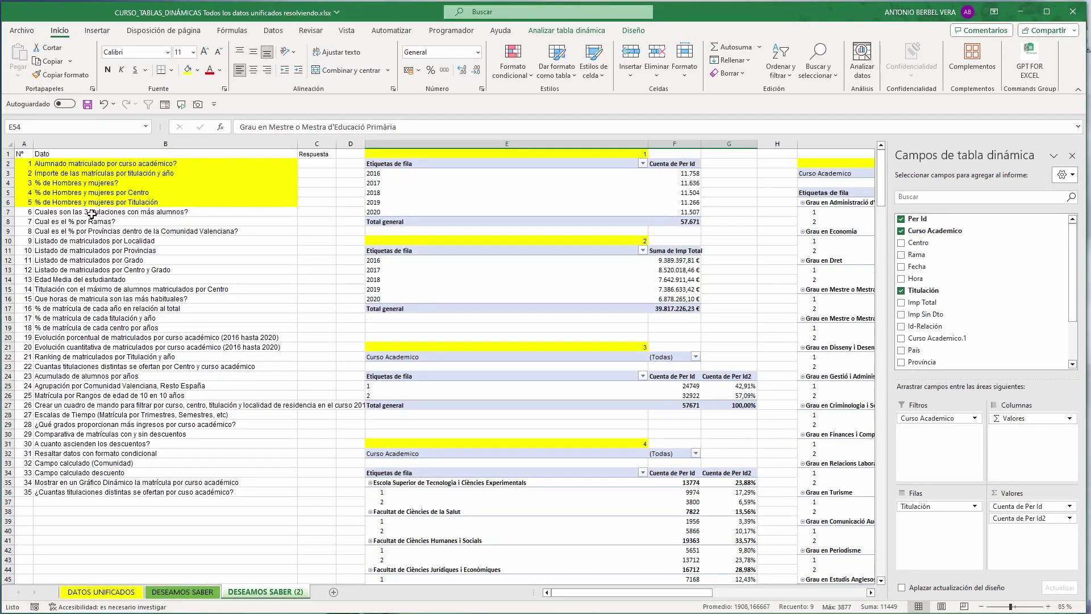
click(86, 212)
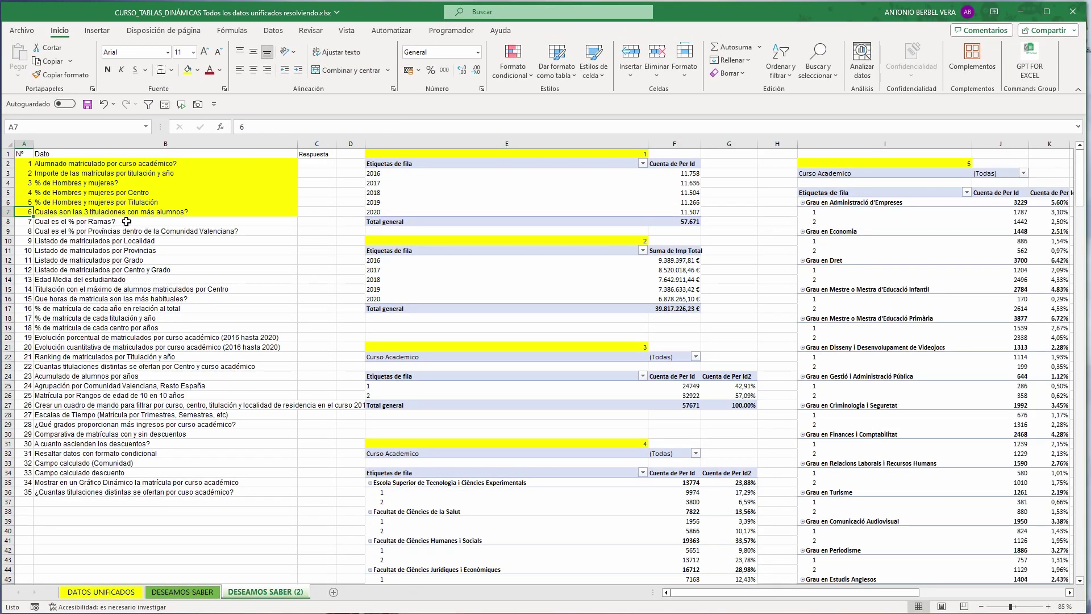
Copy all of pivot table 3, including its Curso Academico filter, from E22 to G27
click(631, 484)
scroll(630, 488, down, 8)
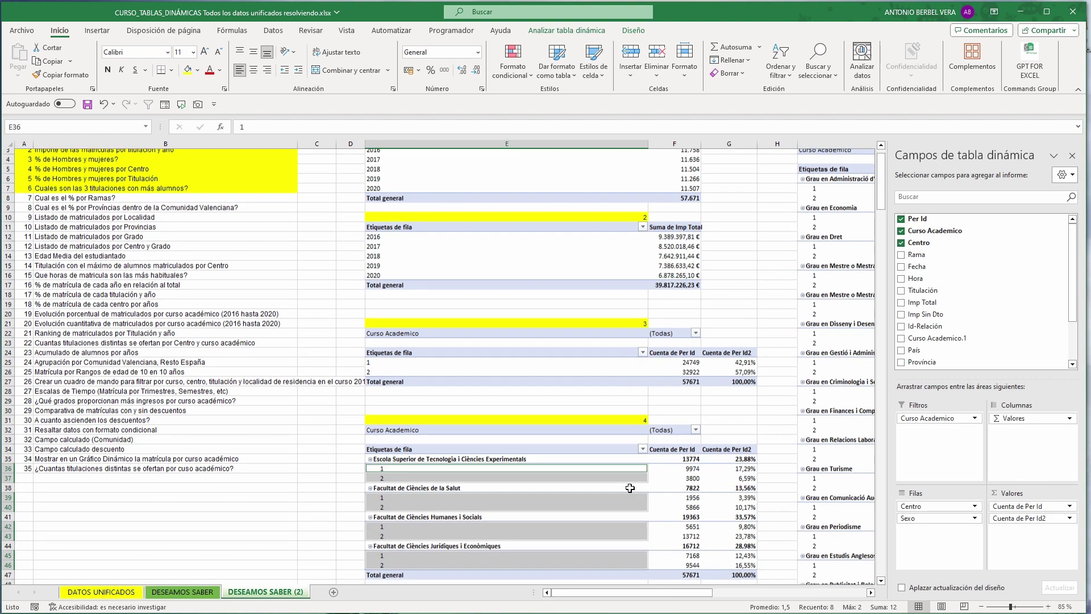
scroll(630, 488, down, 5)
scroll(483, 317, up, 8)
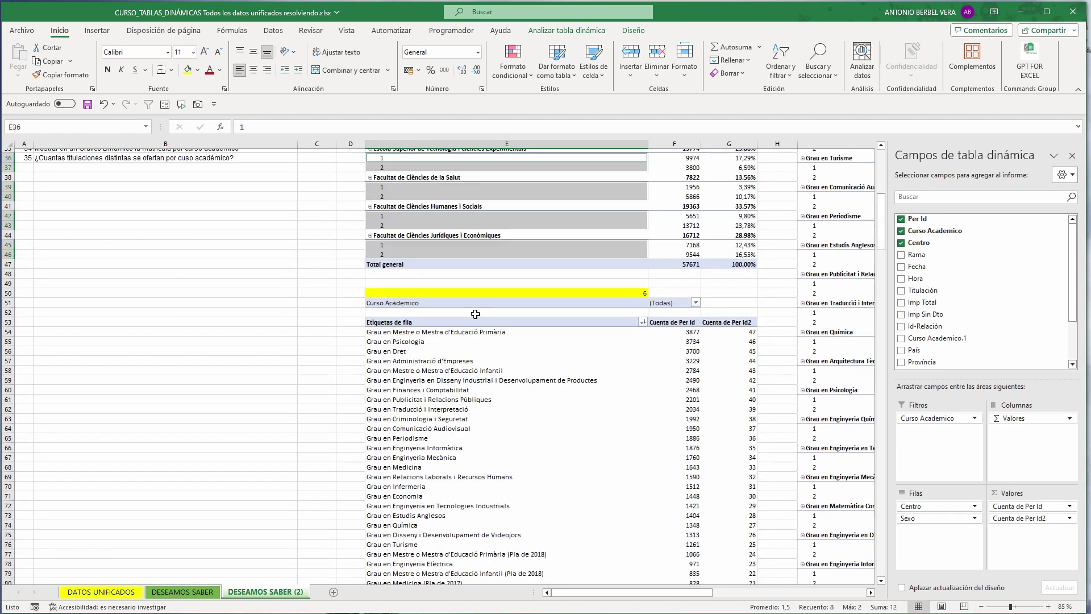
scroll(476, 331, up, 3)
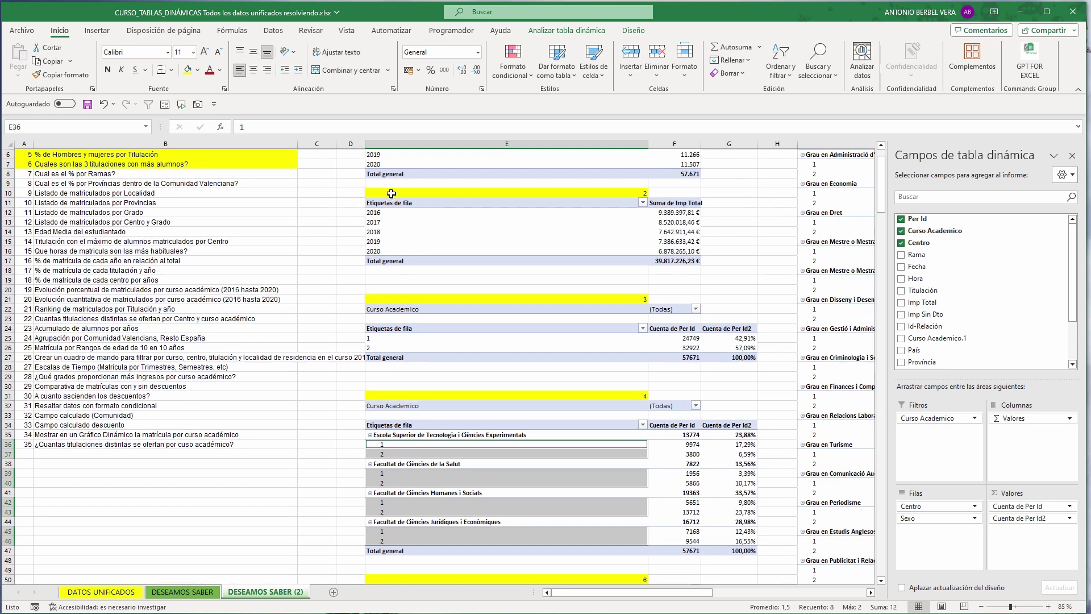
click(393, 311)
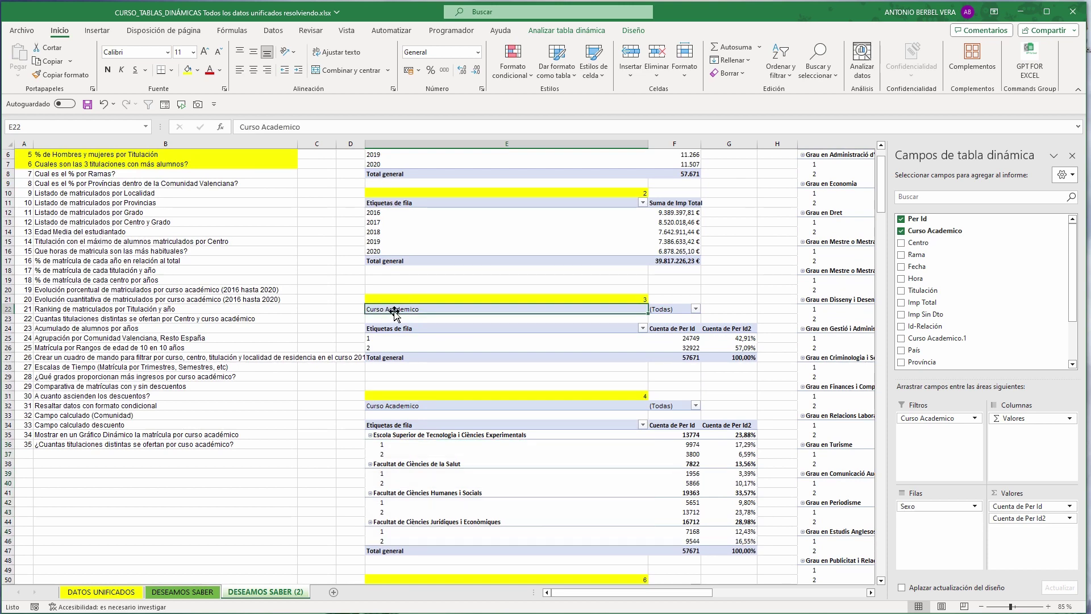
drag(401, 310, 740, 356)
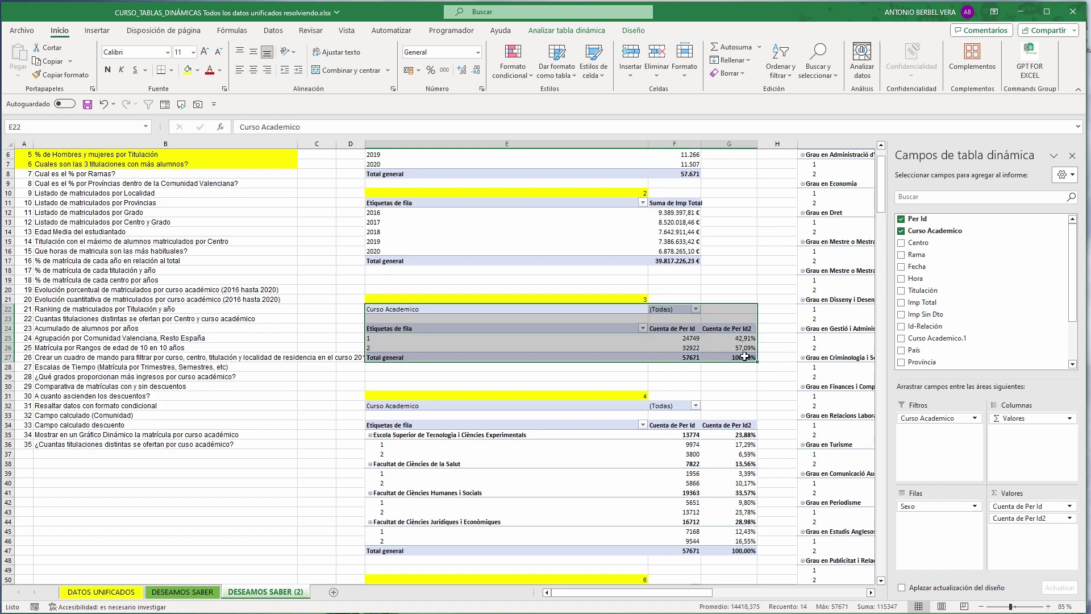
key(ctrl+c)
Paste the copied pivot table at cell E110, below pivot table 6
scroll(513, 421, down, 6)
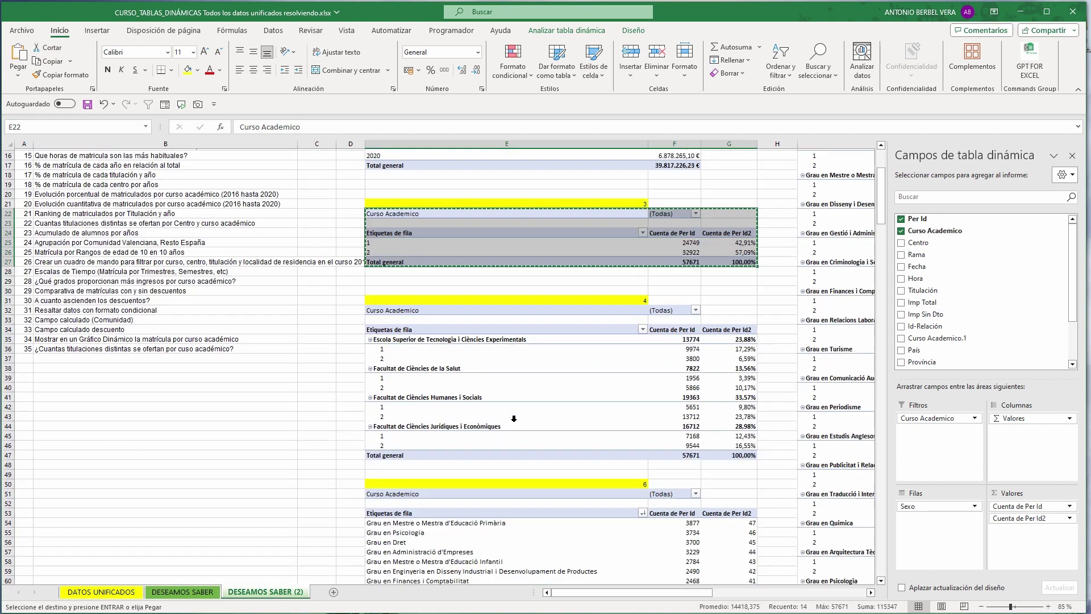
scroll(513, 422, down, 20)
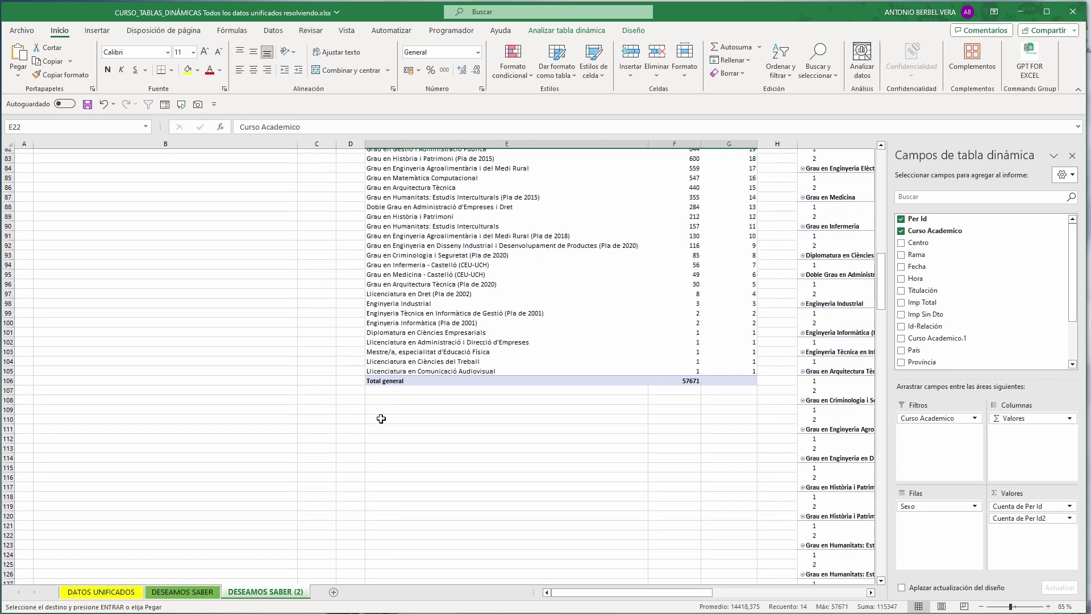
click(381, 419)
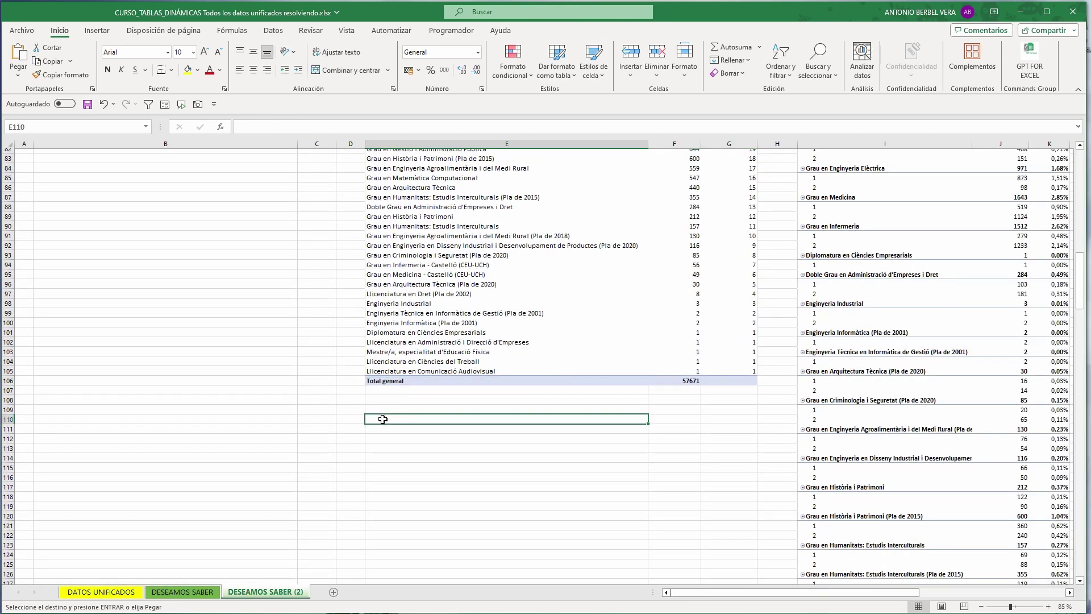
key(ctrl+v)
Replace Sexo with Rama as the row field of the pasted pivot table
click(409, 439)
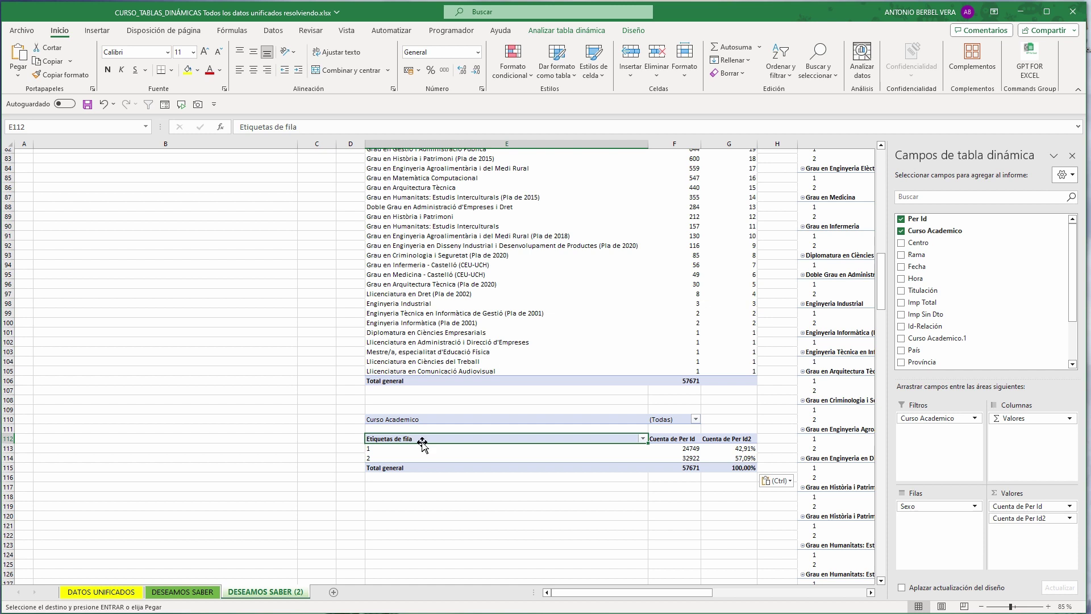
key(Down)
drag(928, 515, 970, 301)
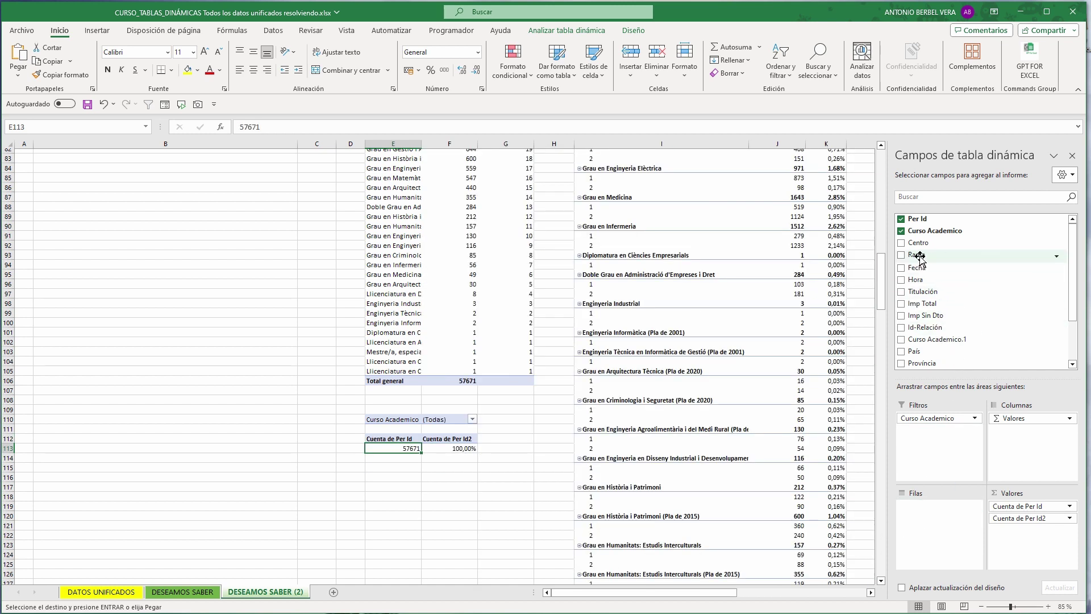
drag(921, 255, 952, 533)
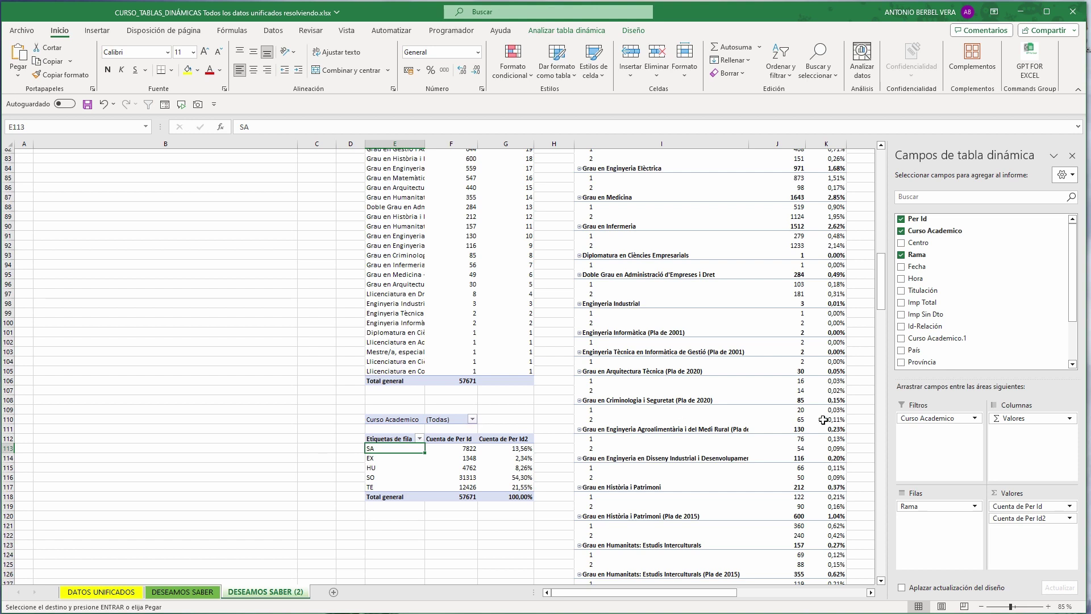
click(472, 420)
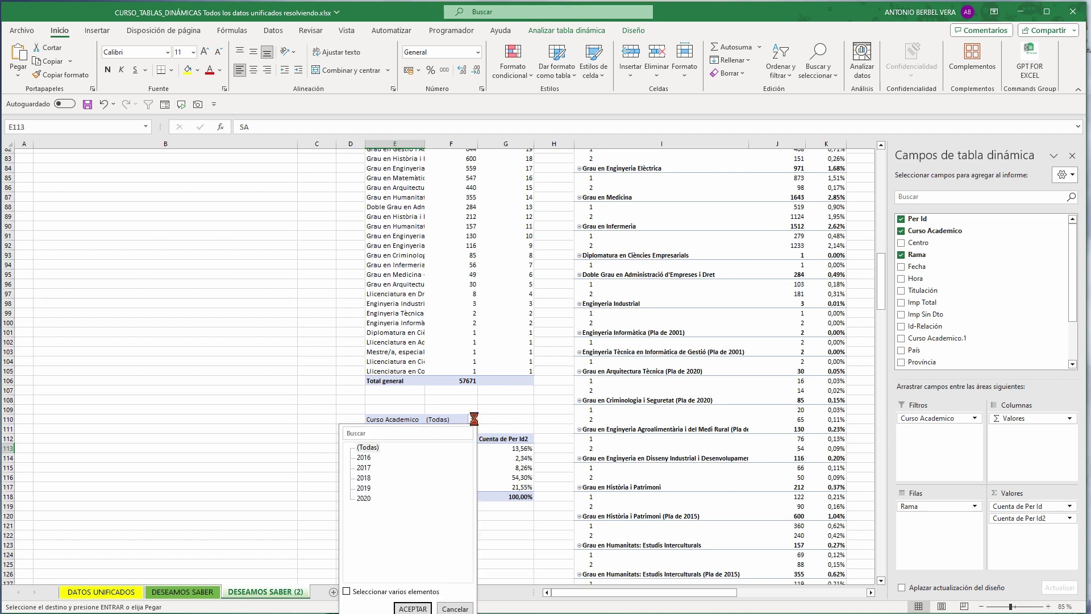
click(353, 592)
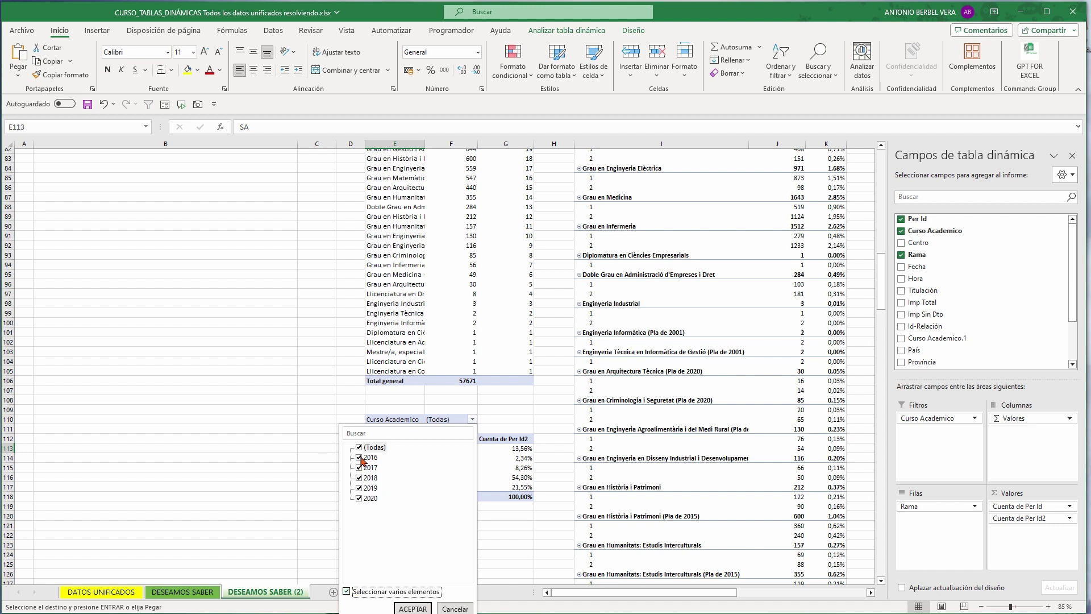
click(454, 609)
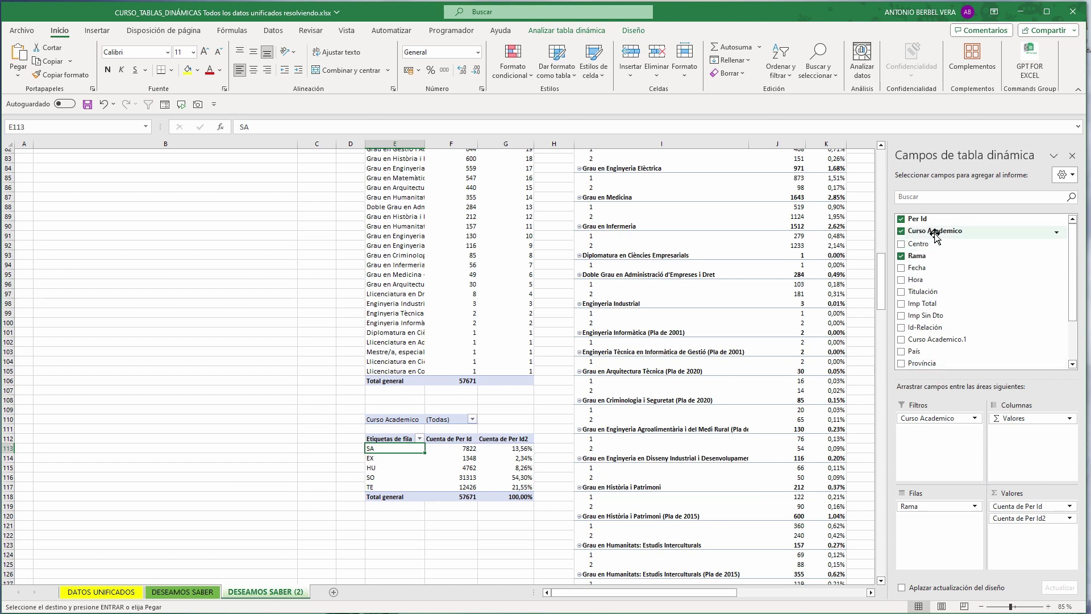
Try to move Curso Academico from the filters to the columns of the Rama pivot table
drag(937, 232, 1033, 419)
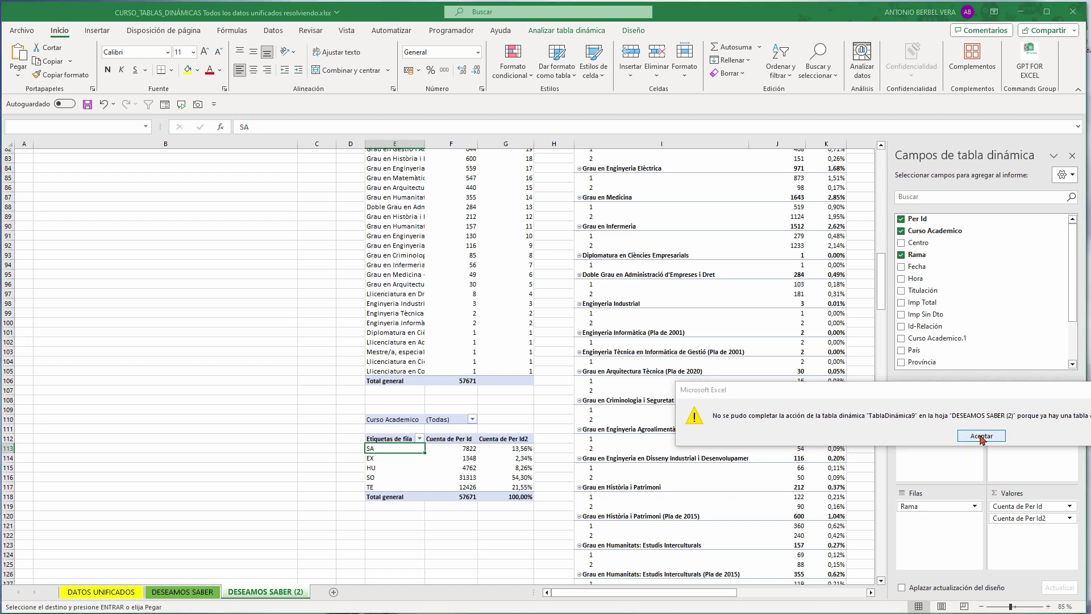
click(966, 439)
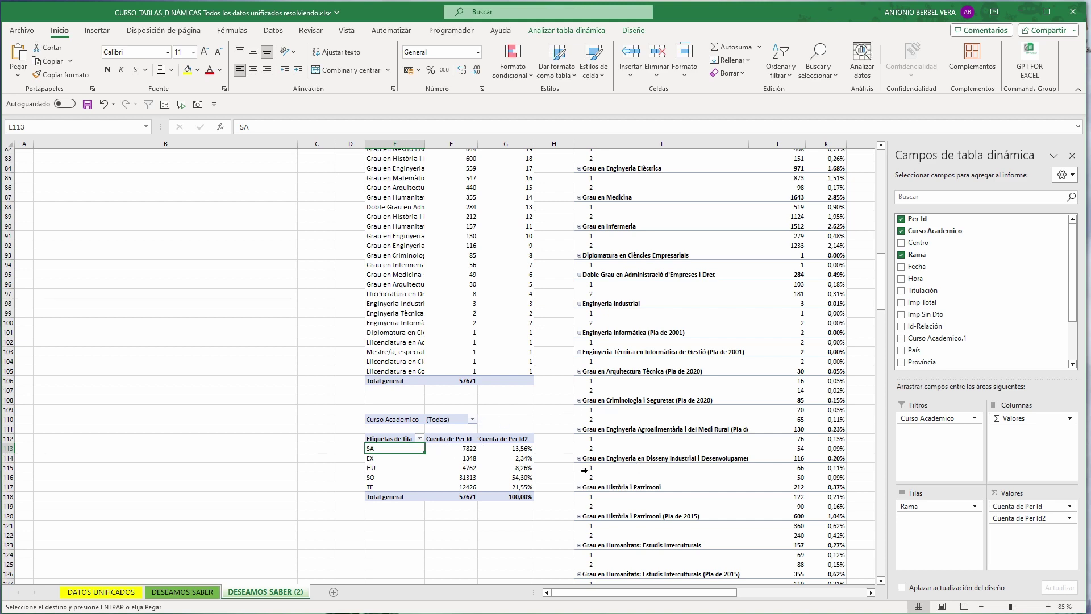
Move the entire Rama pivot table, including its Curso Academico filter, to cell E159 on the same sheet, below pivot table 5
scroll(770, 493, down, 9)
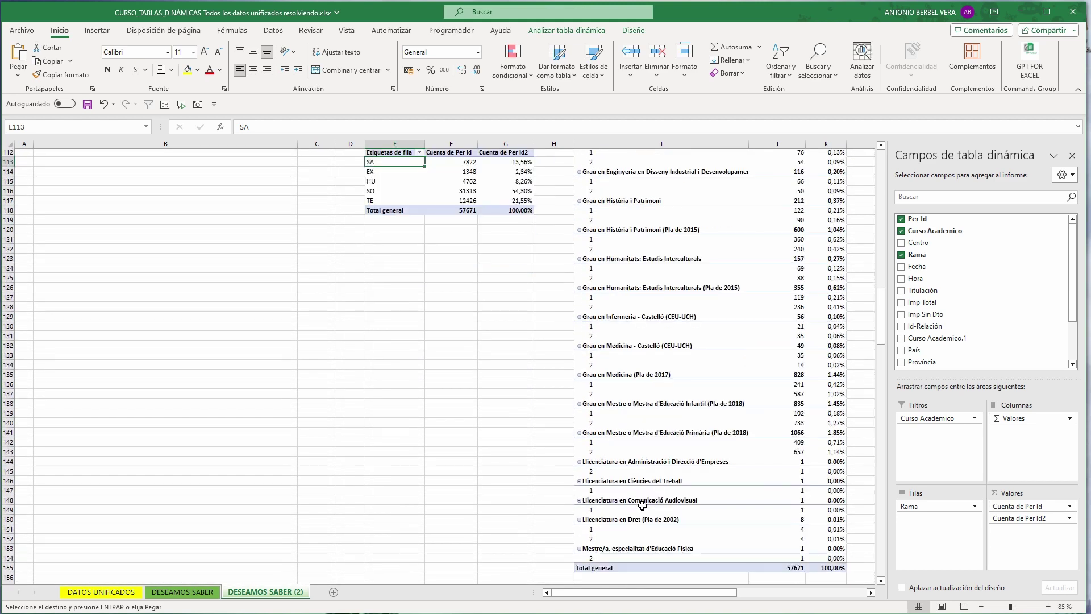
scroll(511, 370, up, 3)
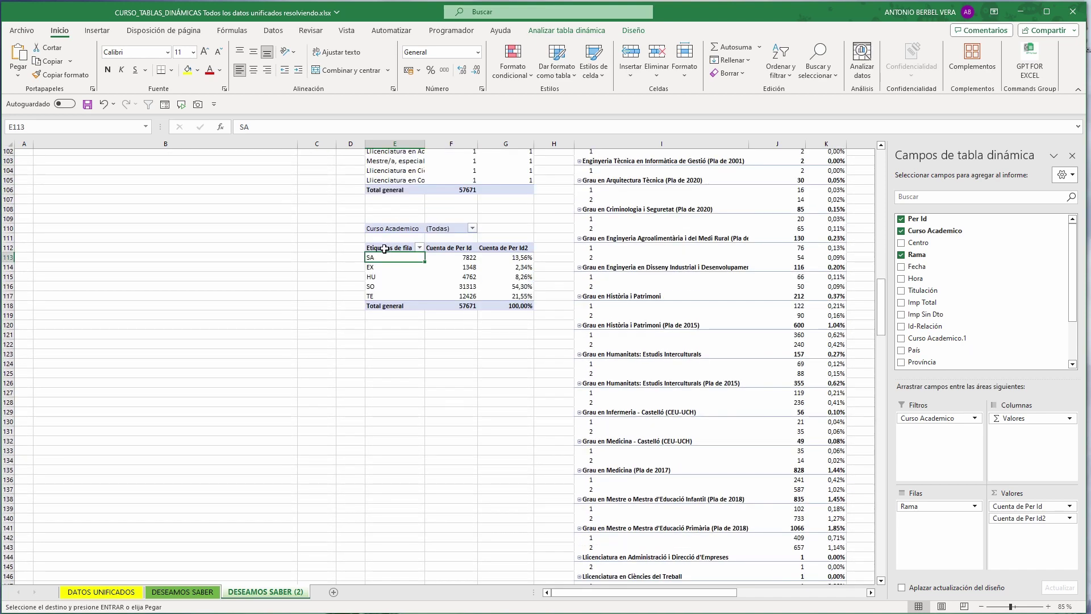
click(404, 248)
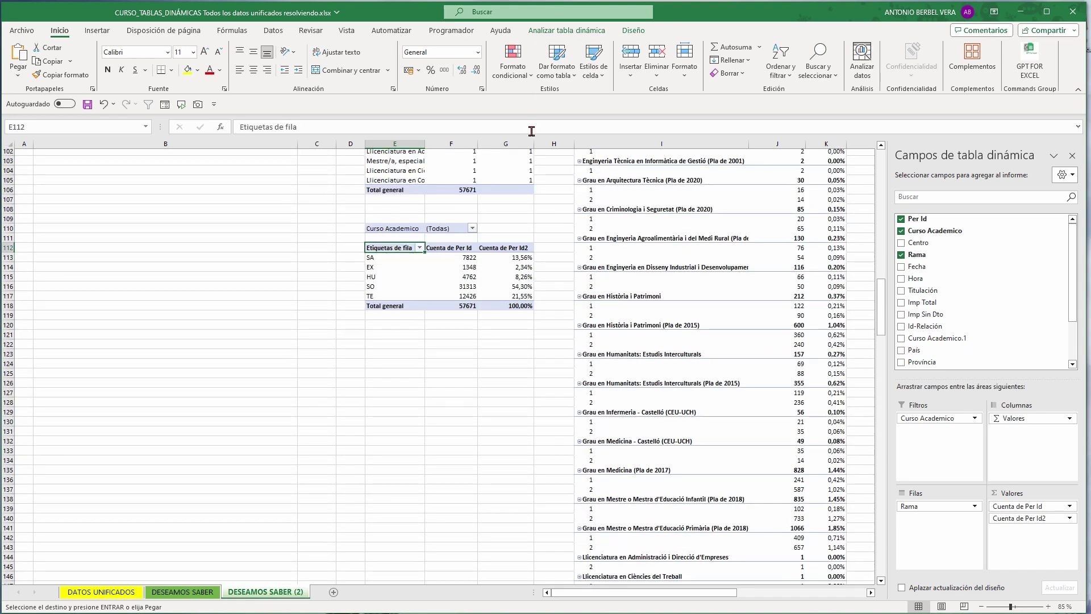
click(566, 30)
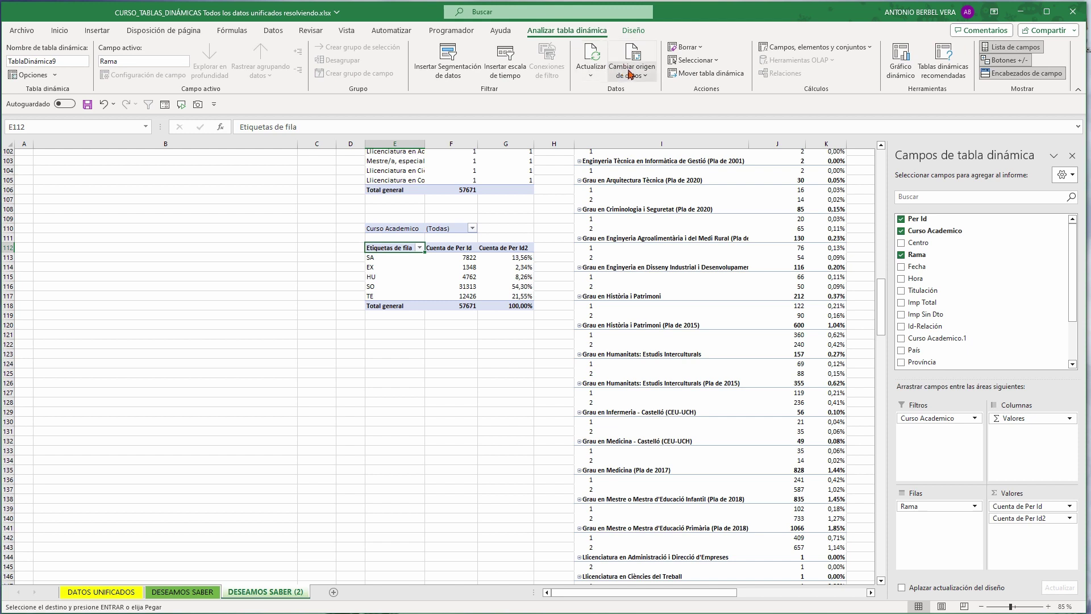
click(701, 61)
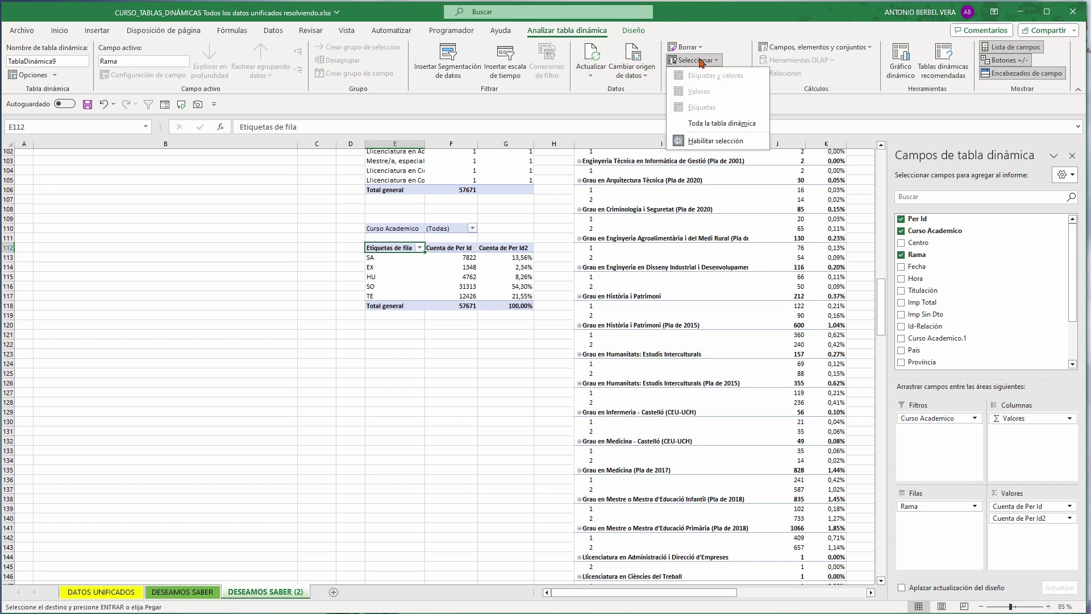
click(721, 123)
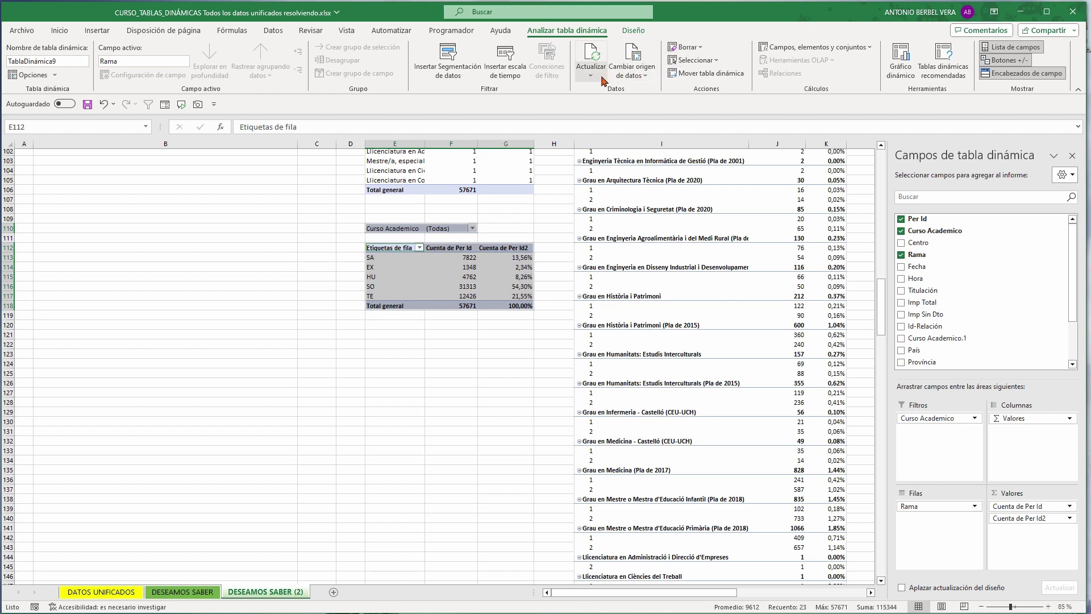
click(726, 78)
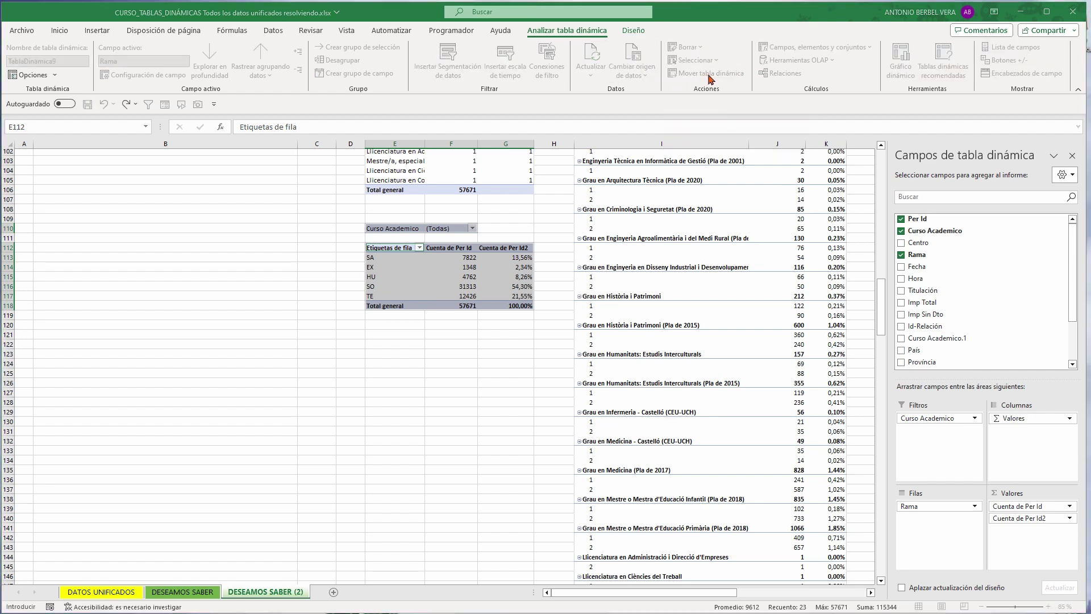
scroll(459, 504, down, 8)
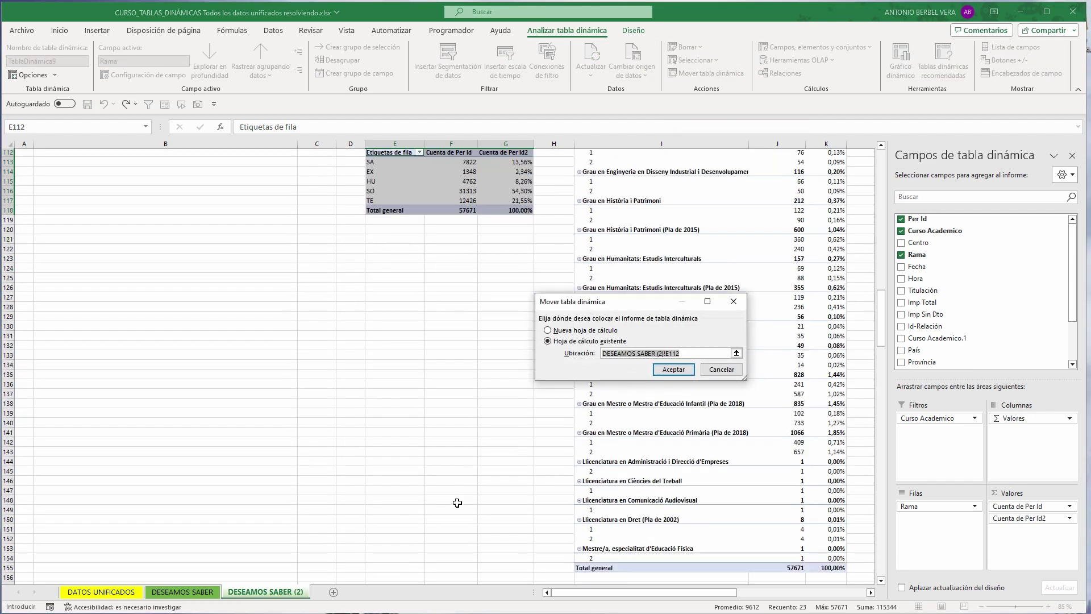
click(377, 466)
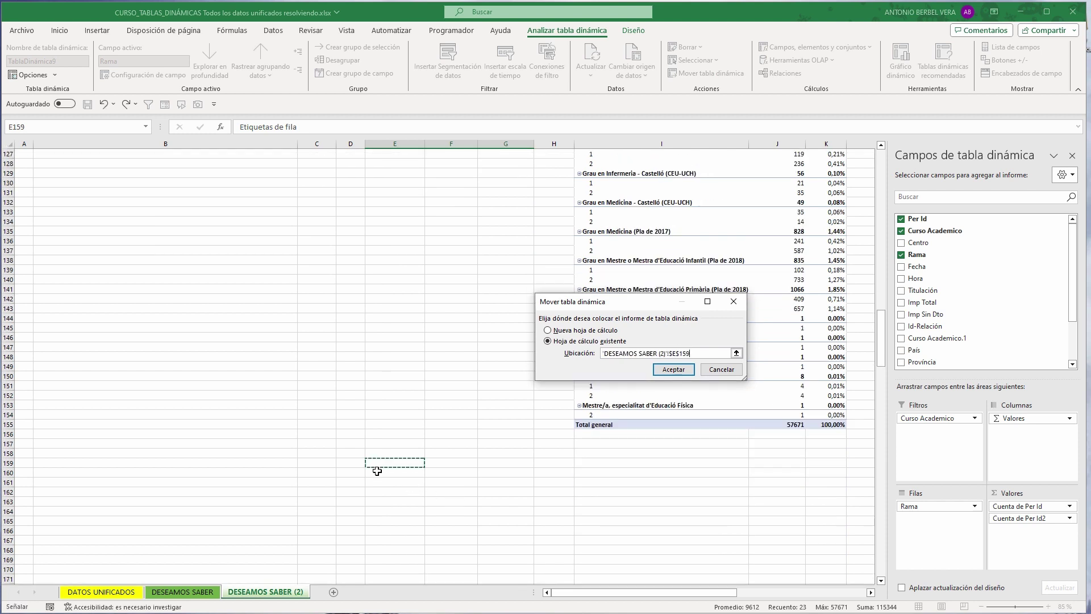
click(673, 370)
Move Curso Academico from the filters to the columns of the Rama pivot table, placing it above Valores
click(479, 489)
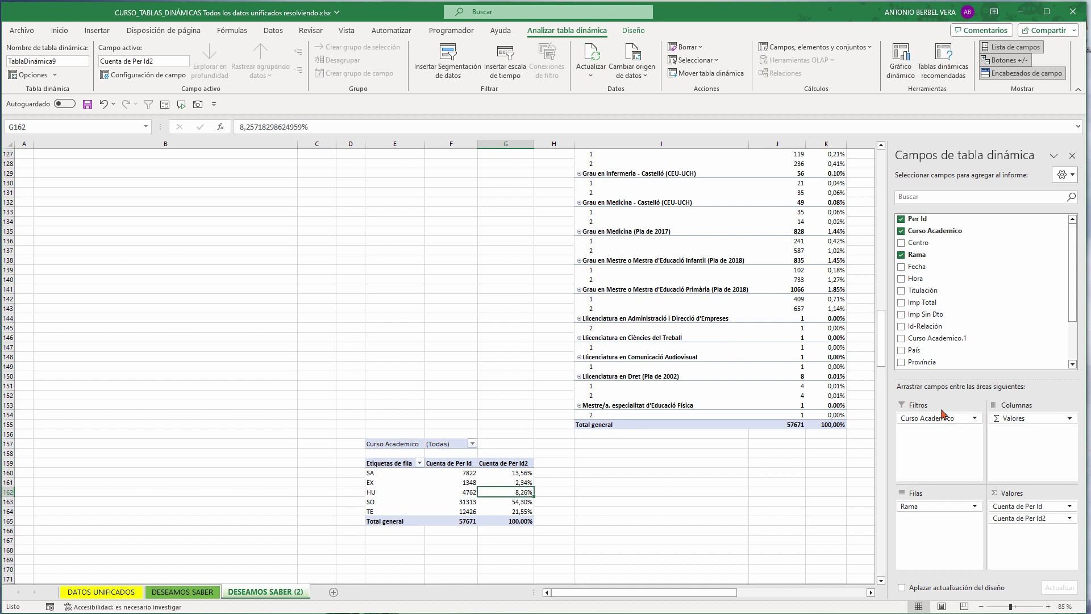
drag(934, 420, 1031, 435)
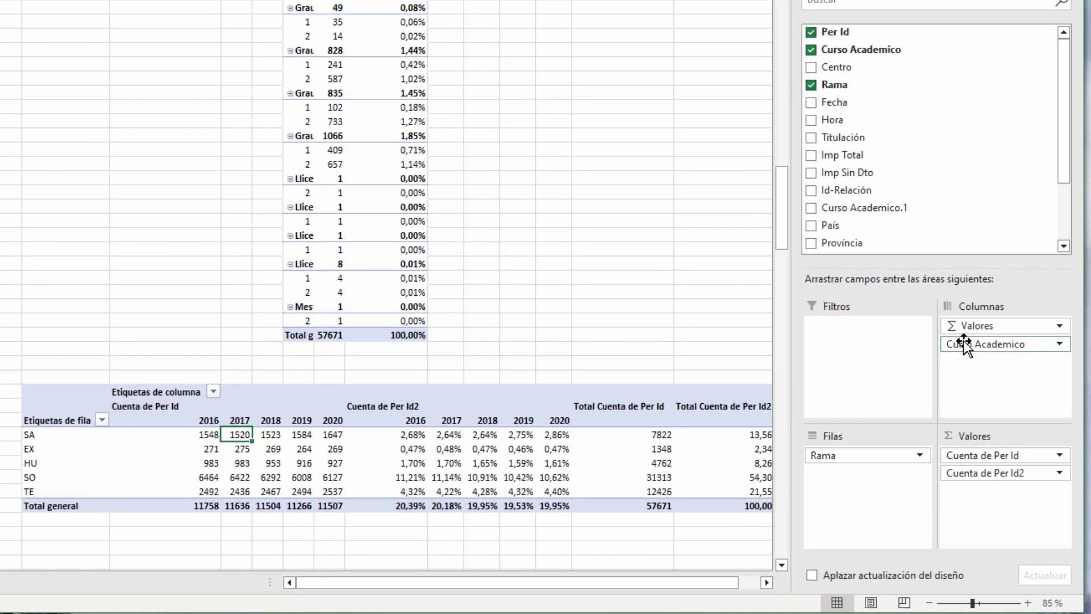
drag(980, 324, 991, 354)
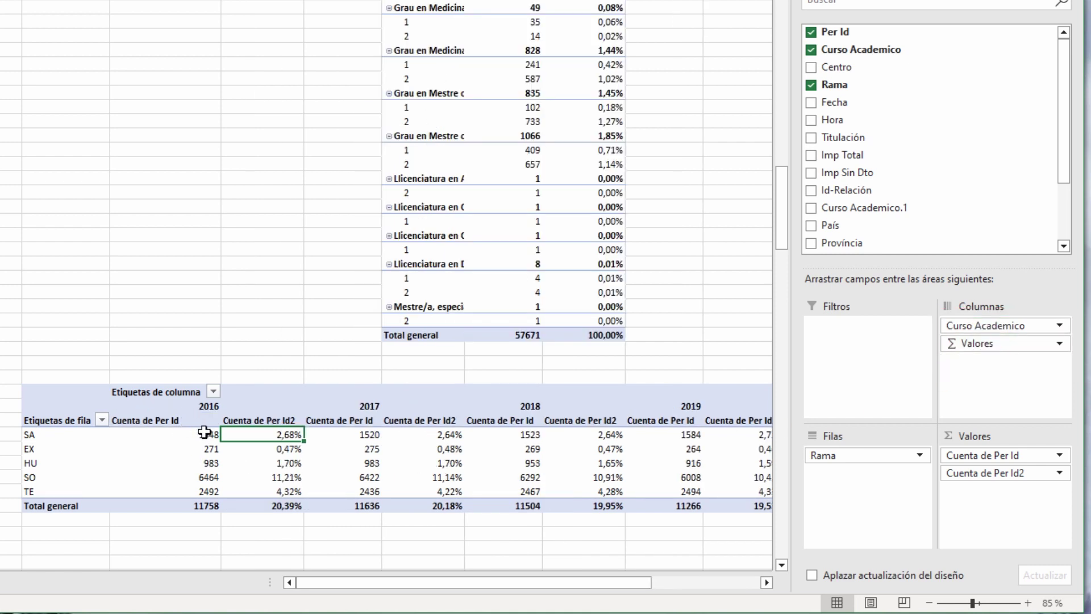
Rename the Rama pivot table's value fields: Cuenta de Per Id to "Alumnado" and Cuenta de Per Id2 to "%"
click(204, 433)
click(275, 437)
click(169, 413)
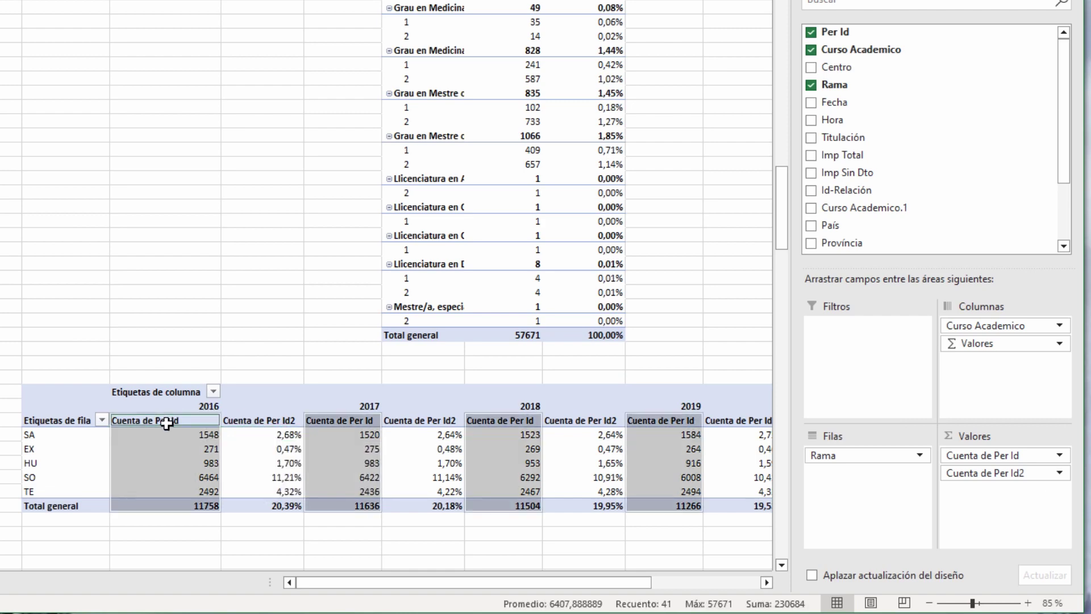
click(168, 421)
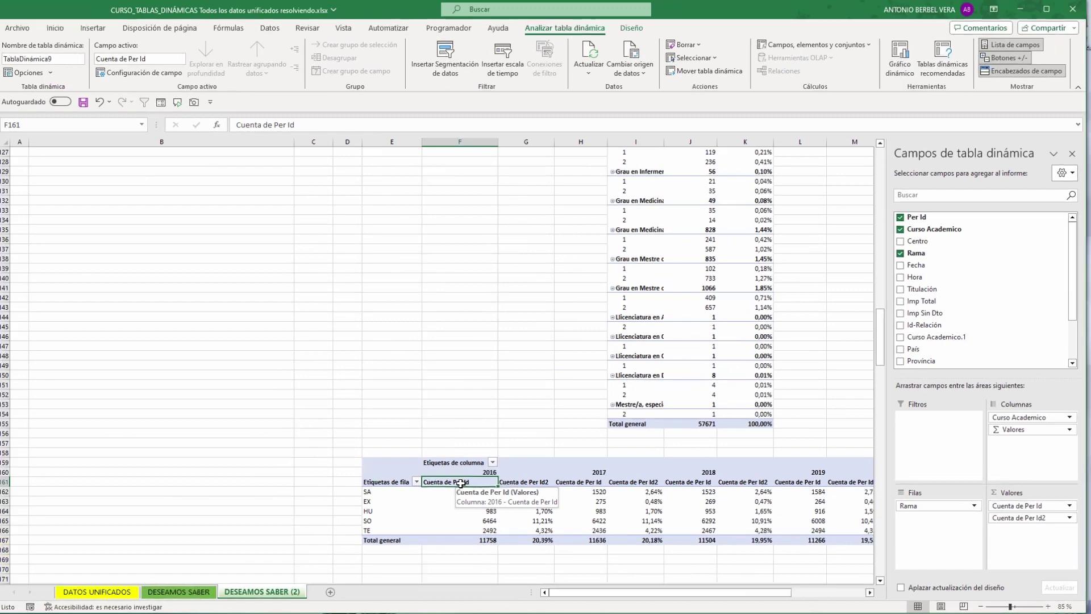
text(Alumns)
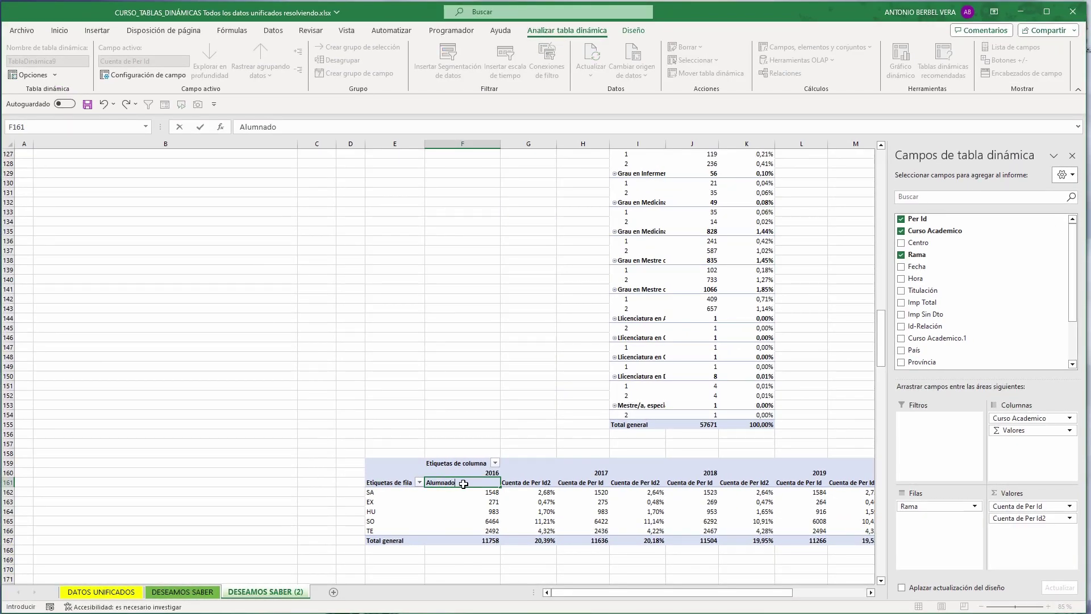
key(Return)
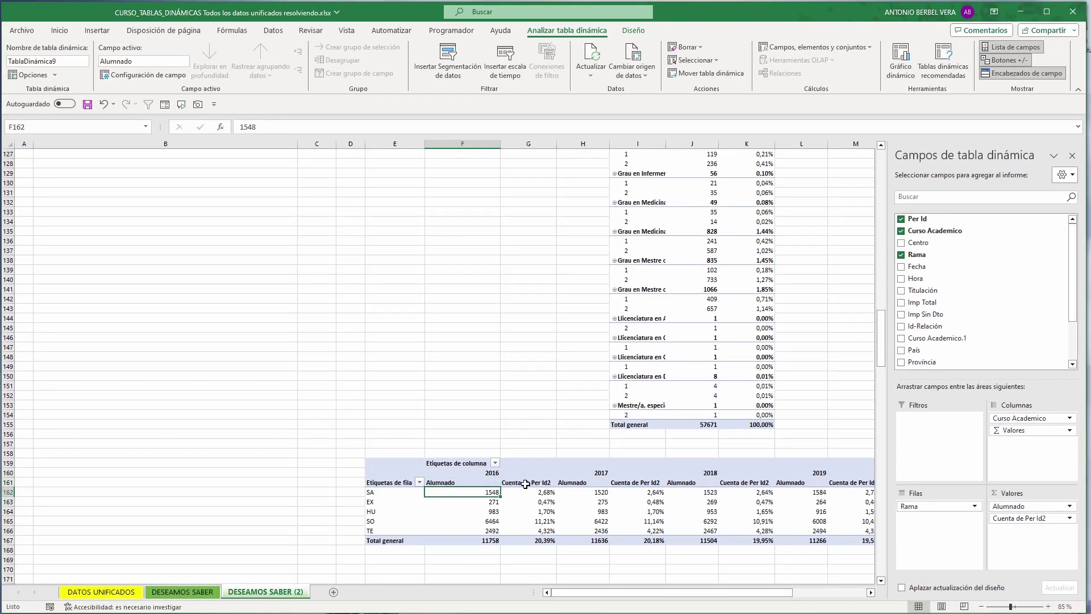
click(526, 483)
text(%)
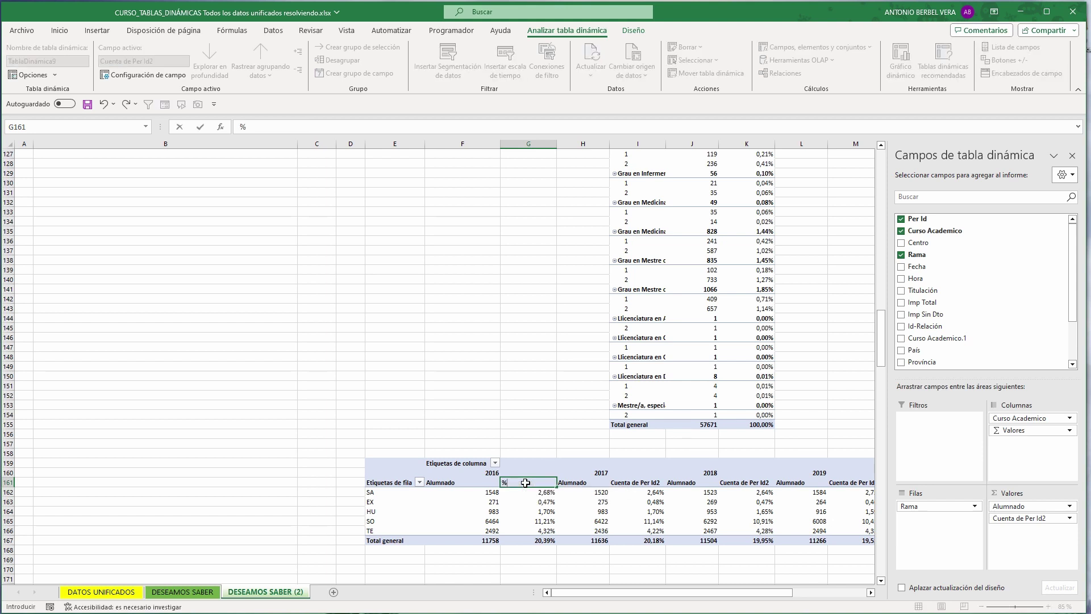
key(Return)
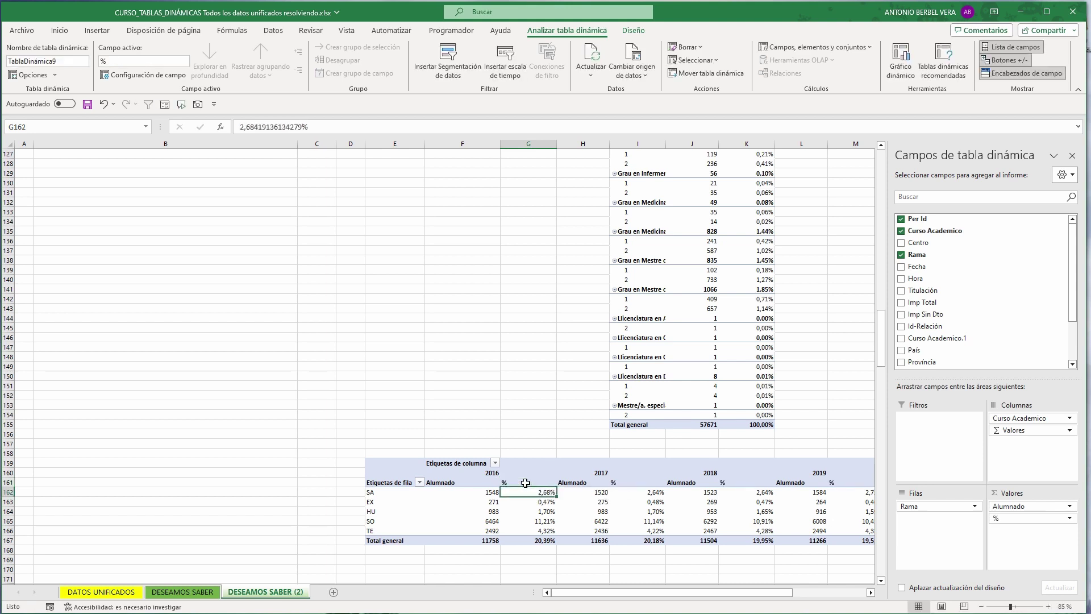
click(585, 513)
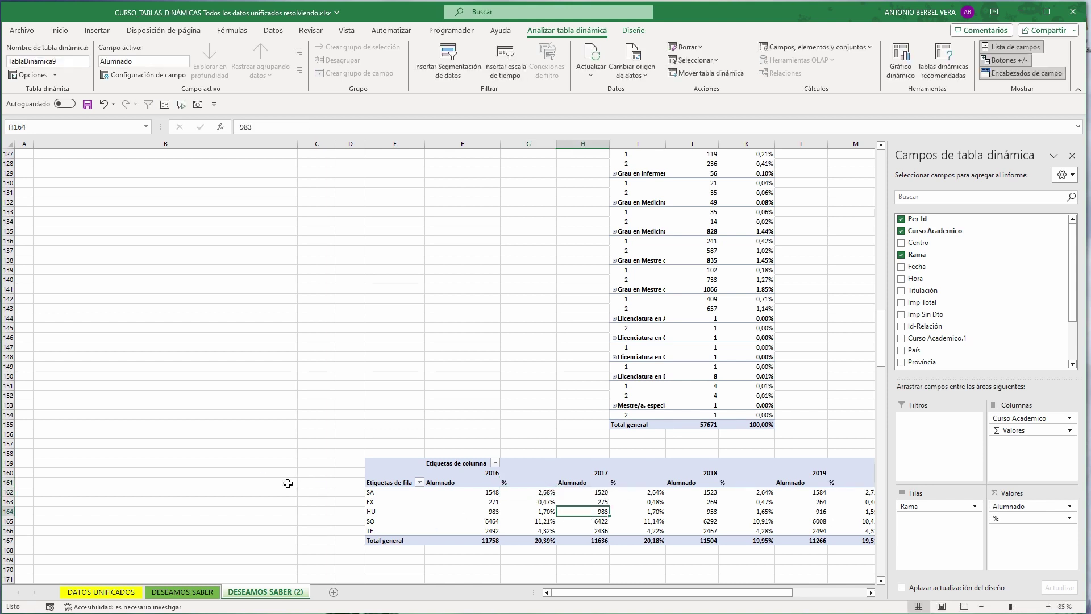
Jump straight back to cell A1, at the start of the question list, by its cell reference
scroll(58, 295, up, 6)
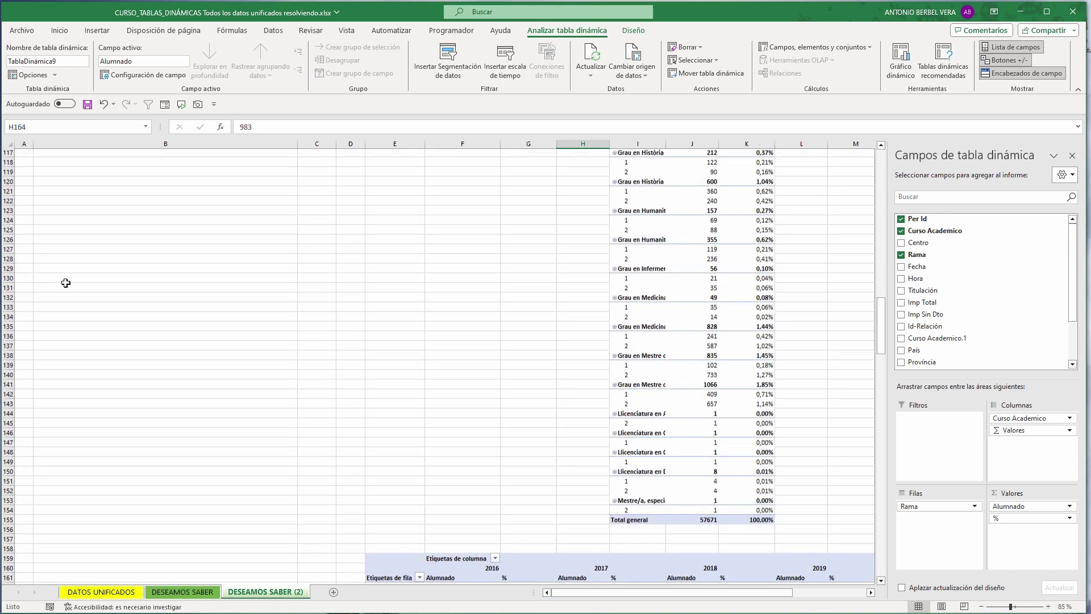
click(60, 273)
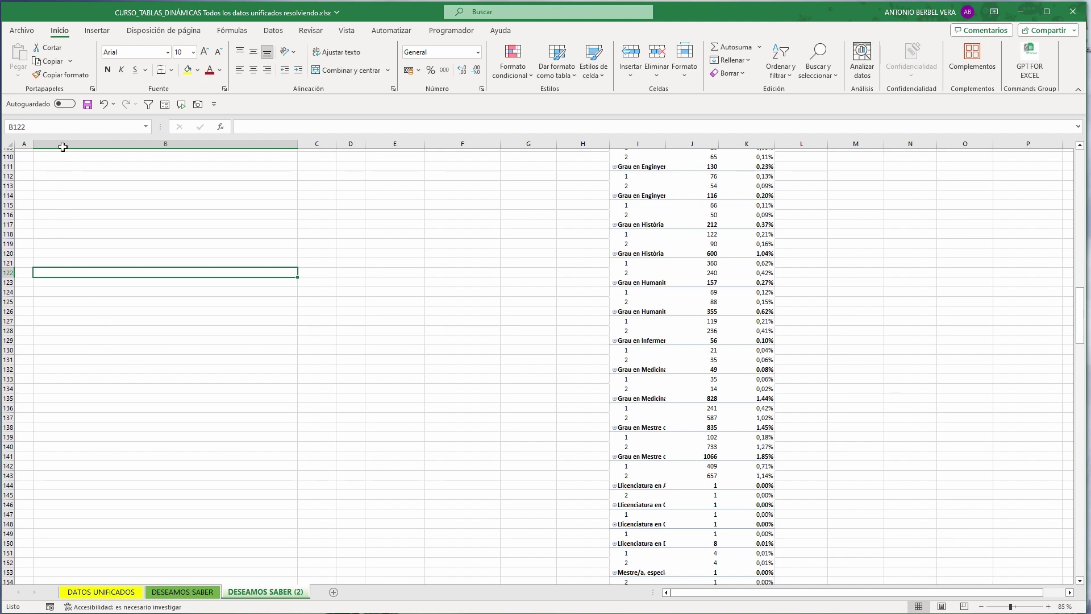
click(50, 126)
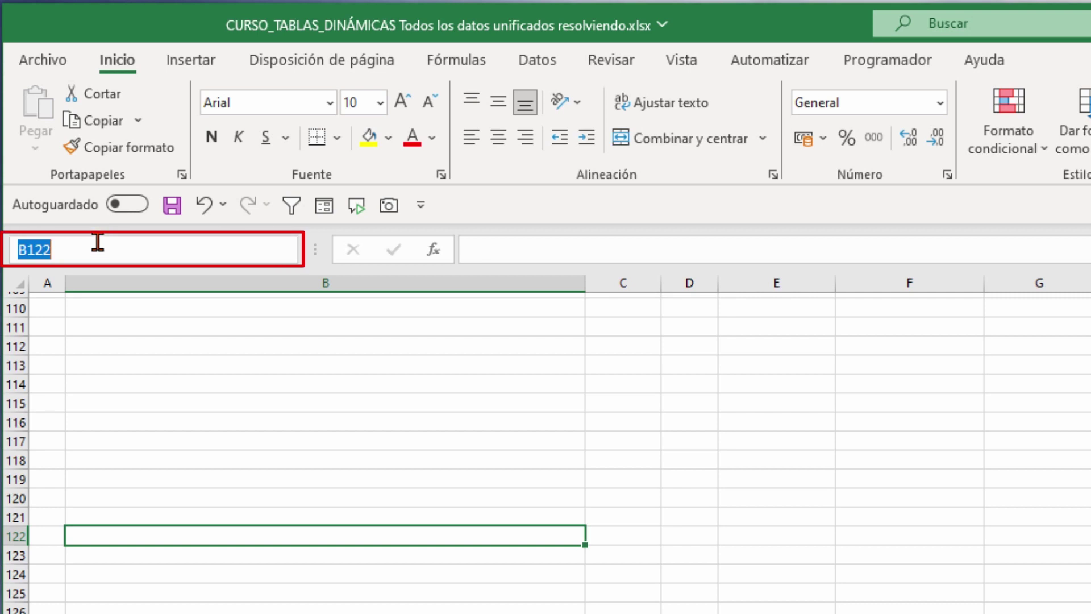
text(1)
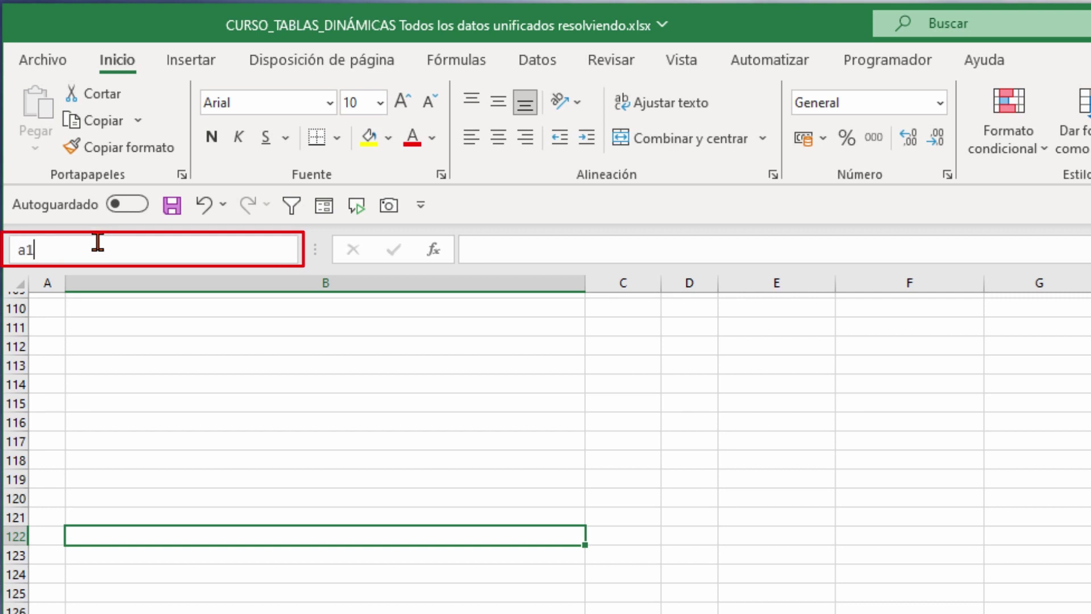
key(Return)
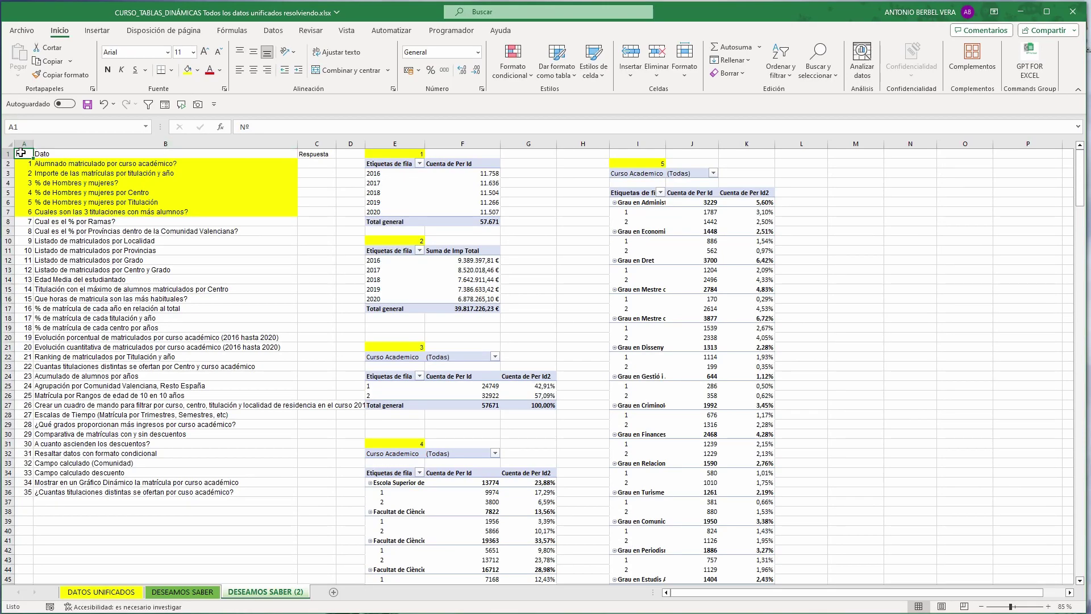
Assign the range name DATOS to the question list in A1:B36
drag(21, 153, 155, 493)
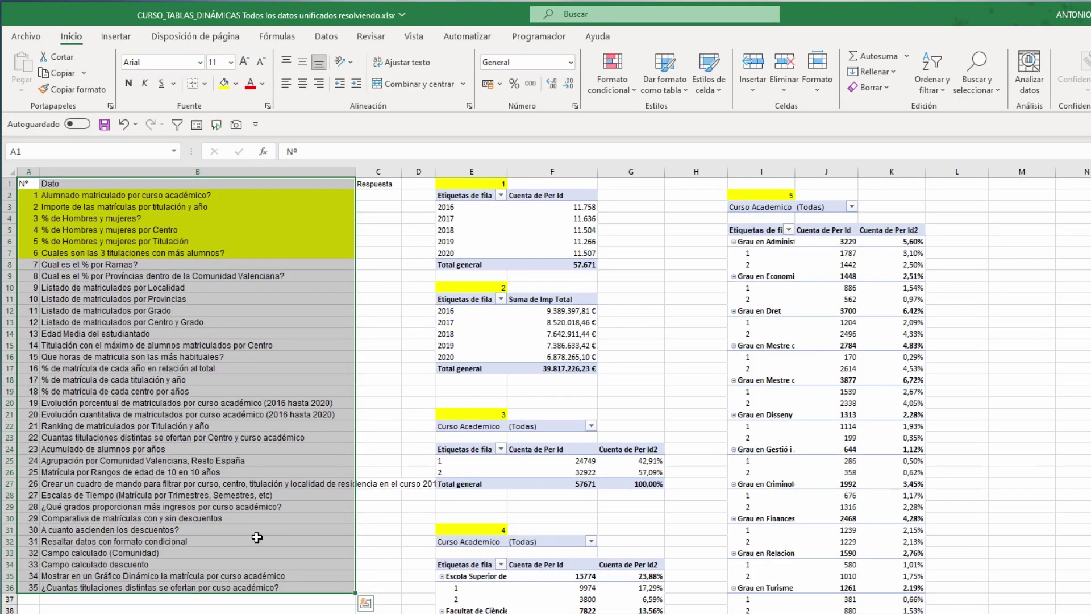
click(49, 149)
text(a1)
key(Escape)
text(DATOS)
Go down to pivot table 6 and jump back to the question list through the named range DATOS
click(548, 609)
scroll(548, 599, down, 13)
scroll(548, 599, down, 1)
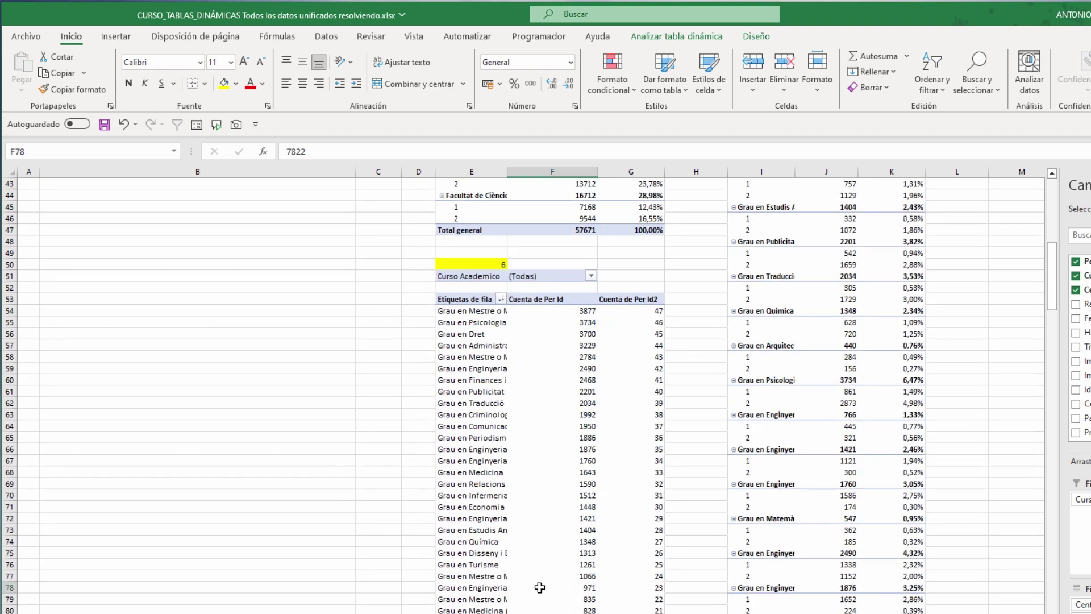
click(549, 587)
click(175, 152)
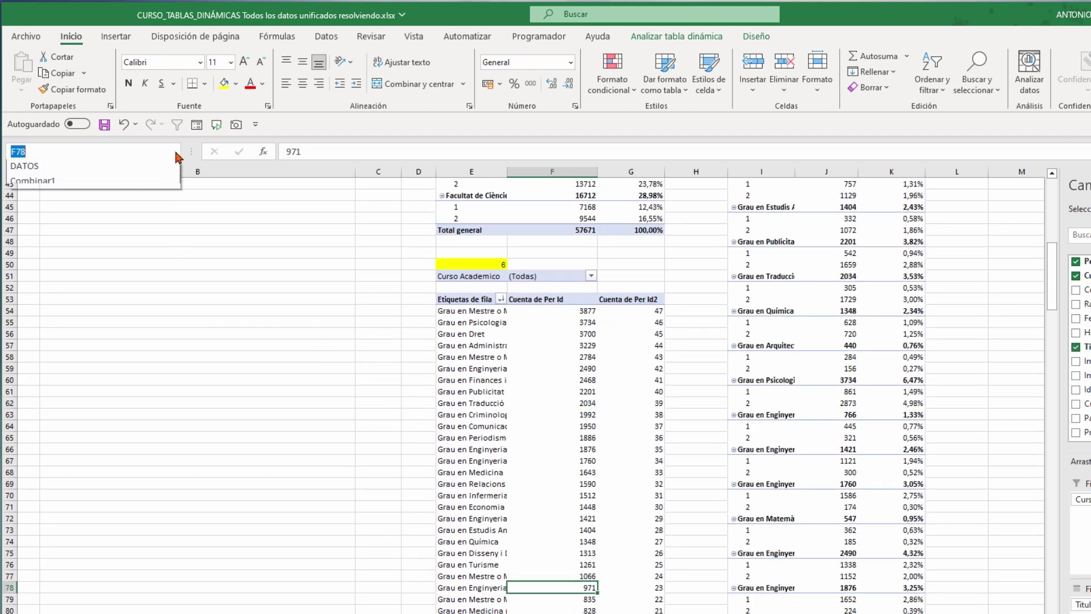
click(50, 169)
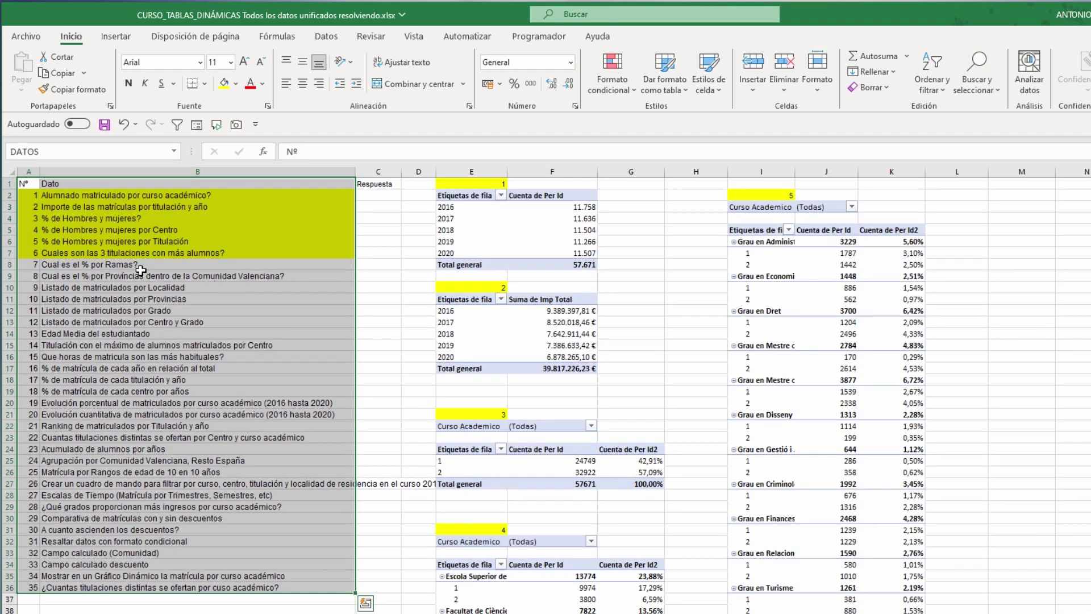
Fill question 7, "Cual es el % por Ramas?", in A8:B8 with yellow to mark it as answered
click(119, 225)
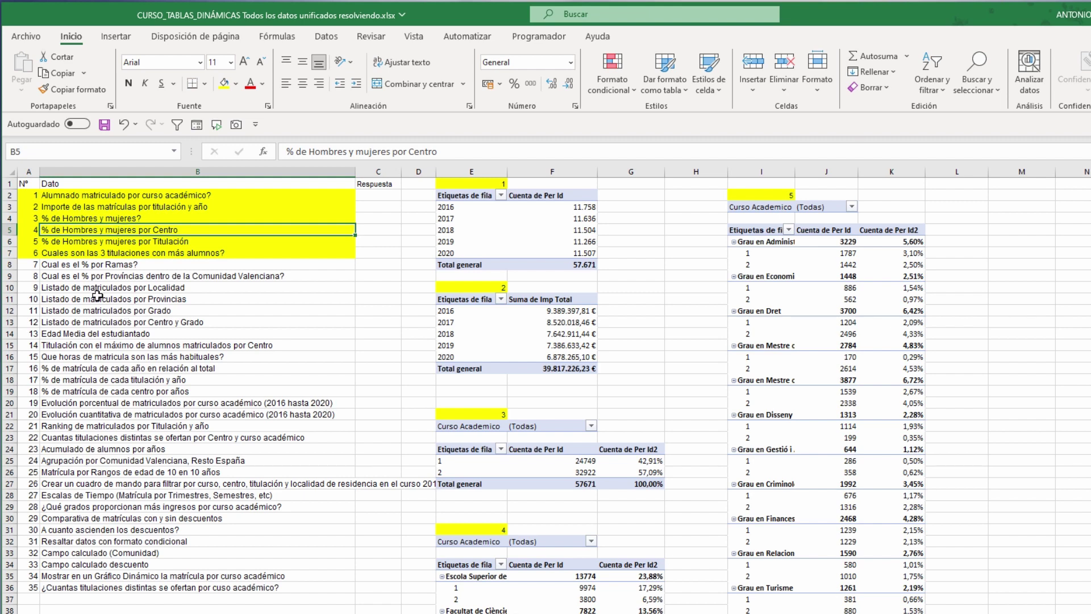
drag(28, 266, 79, 265)
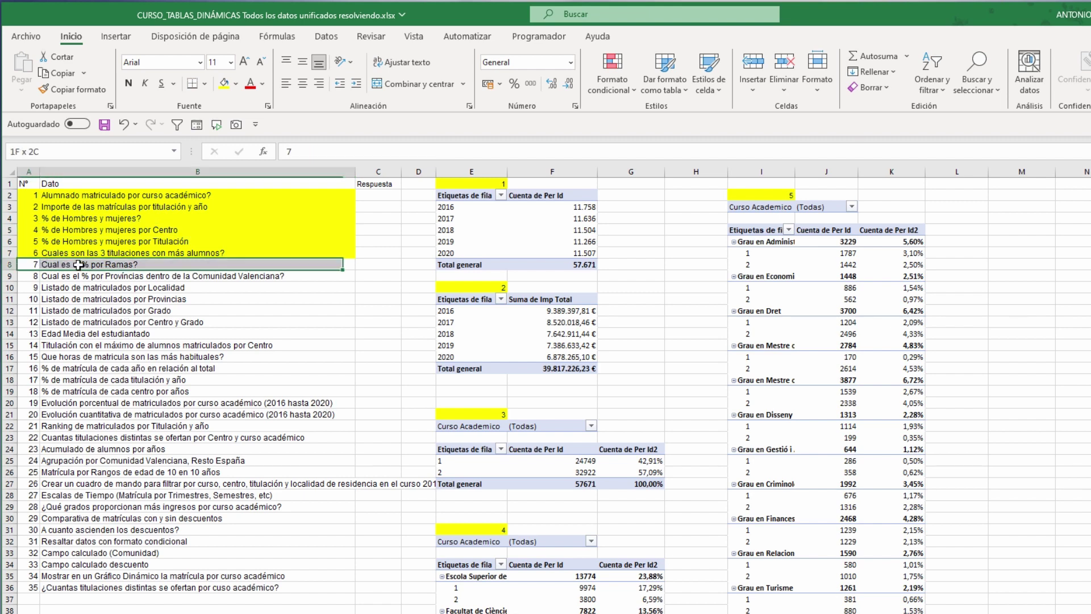
click(225, 84)
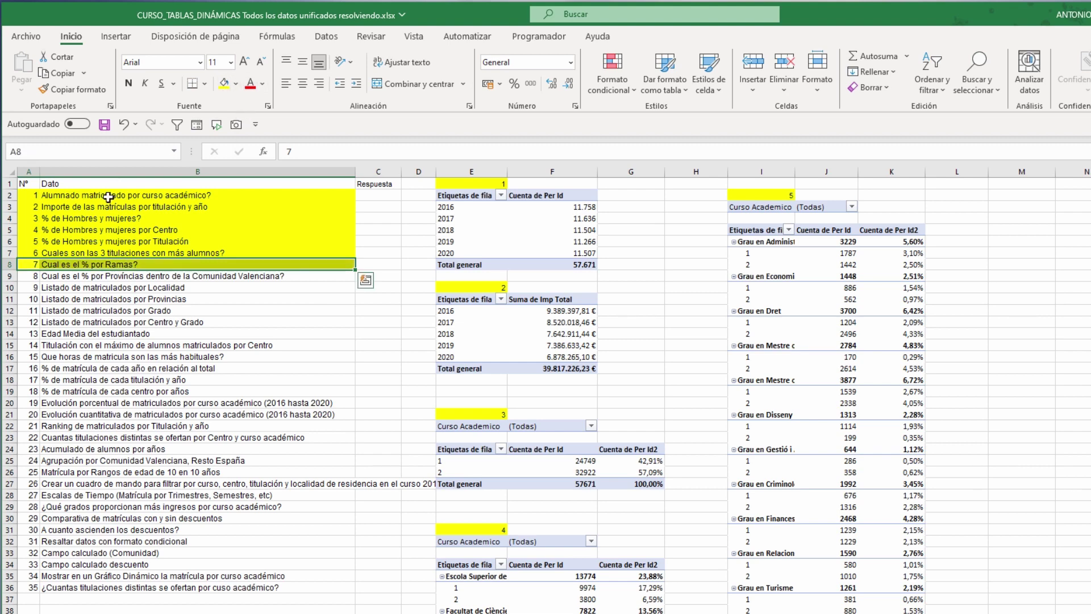
click(111, 297)
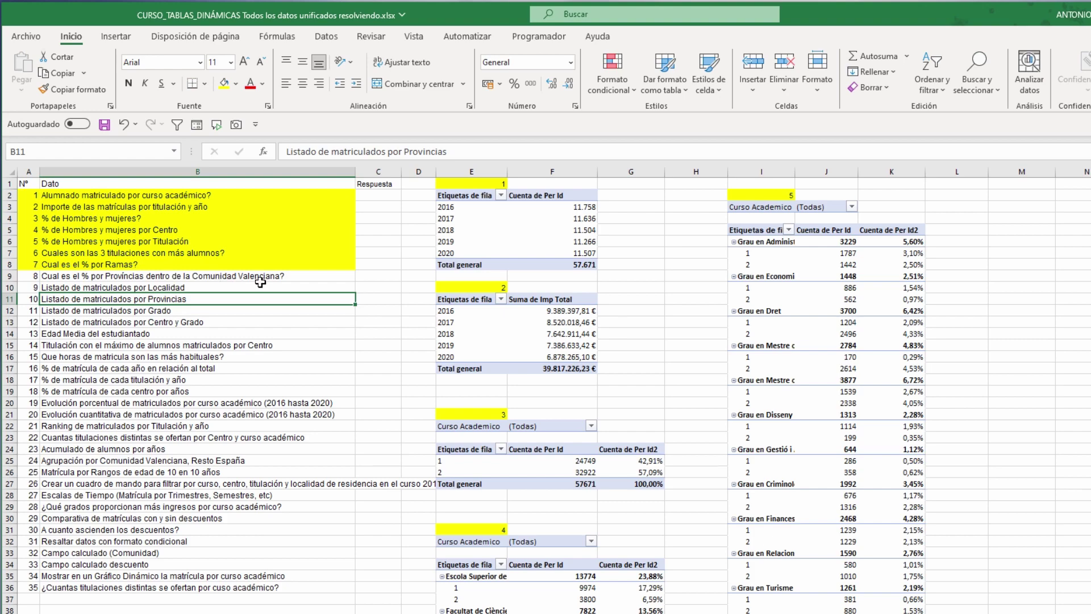
Copy pivot table 4 with its label from E31:G48 to E110, below pivot table 6, and relabel the copy as 7
scroll(618, 610, down, 6)
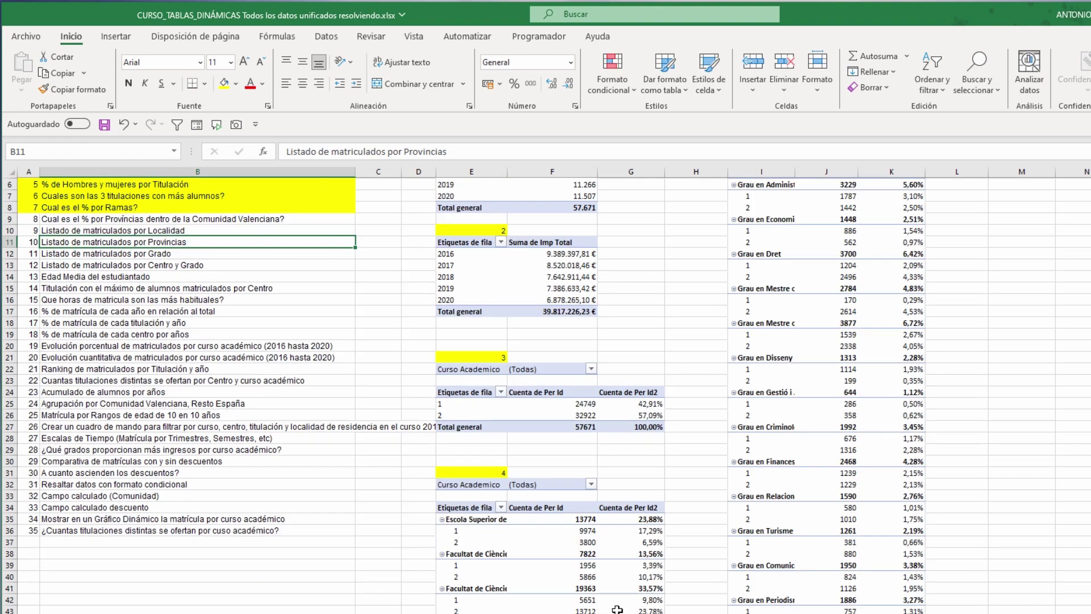
scroll(617, 606, down, 5)
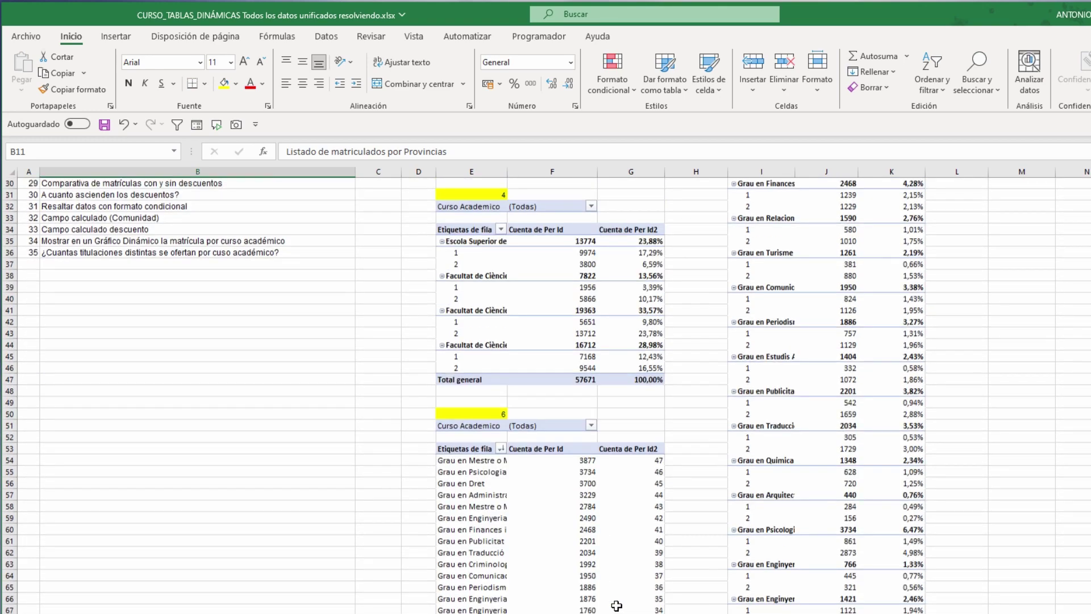
scroll(613, 540, down, 4)
scroll(613, 539, down, 10)
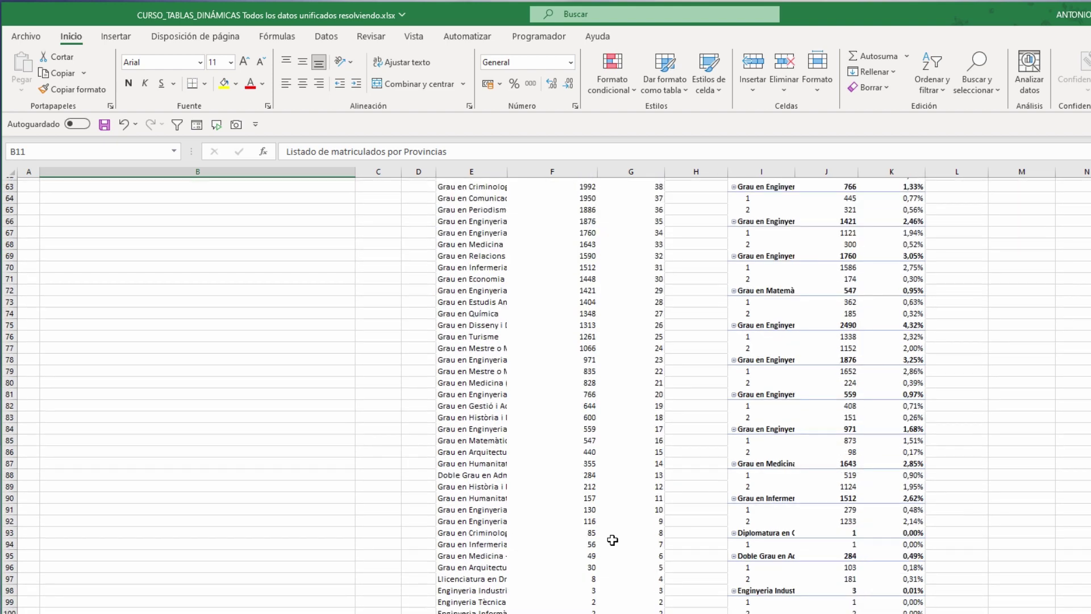
scroll(614, 535, up, 10)
scroll(614, 536, up, 2)
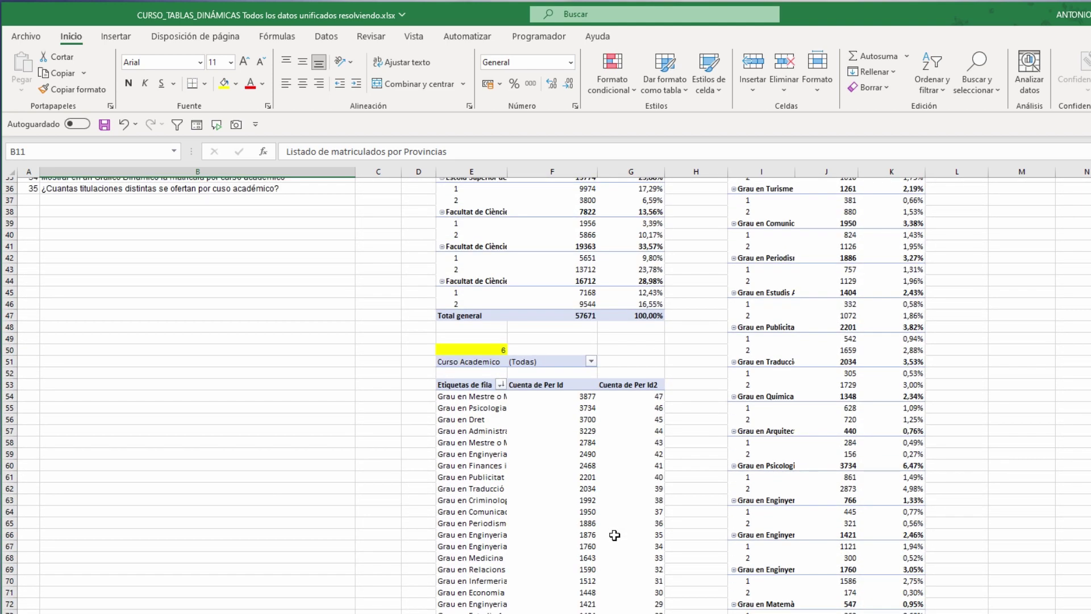
scroll(612, 526, up, 4)
scroll(498, 302, up, 2)
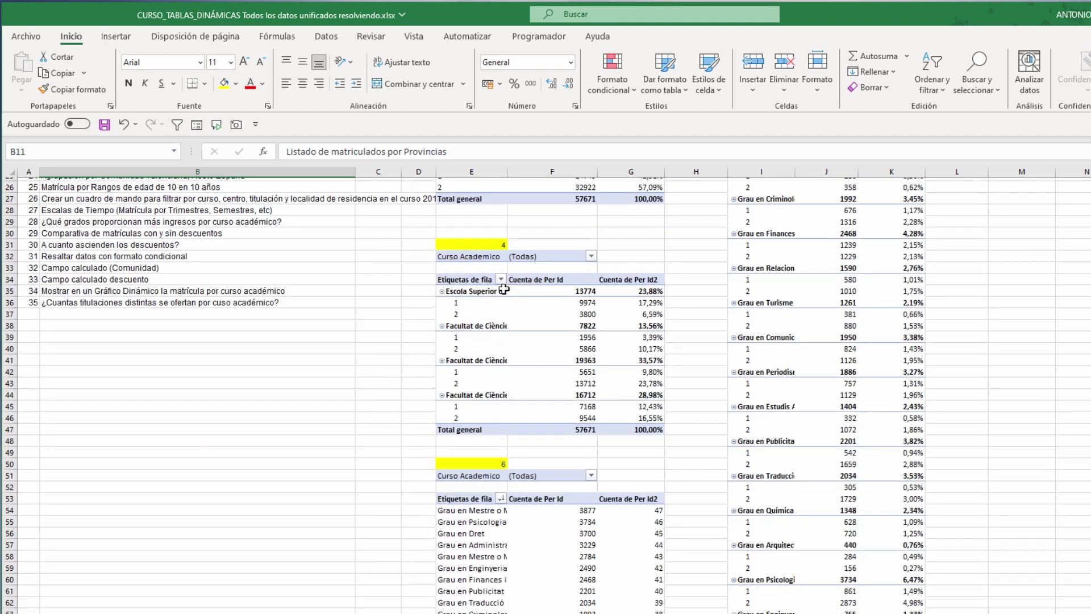
drag(477, 245, 653, 444)
scroll(589, 492, down, 15)
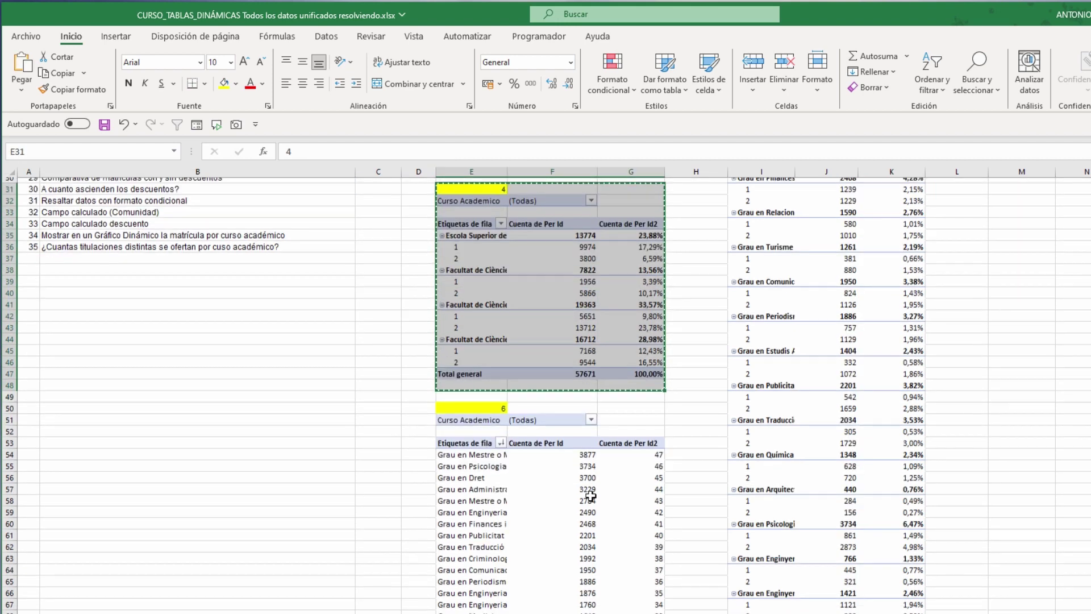
scroll(589, 492, down, 7)
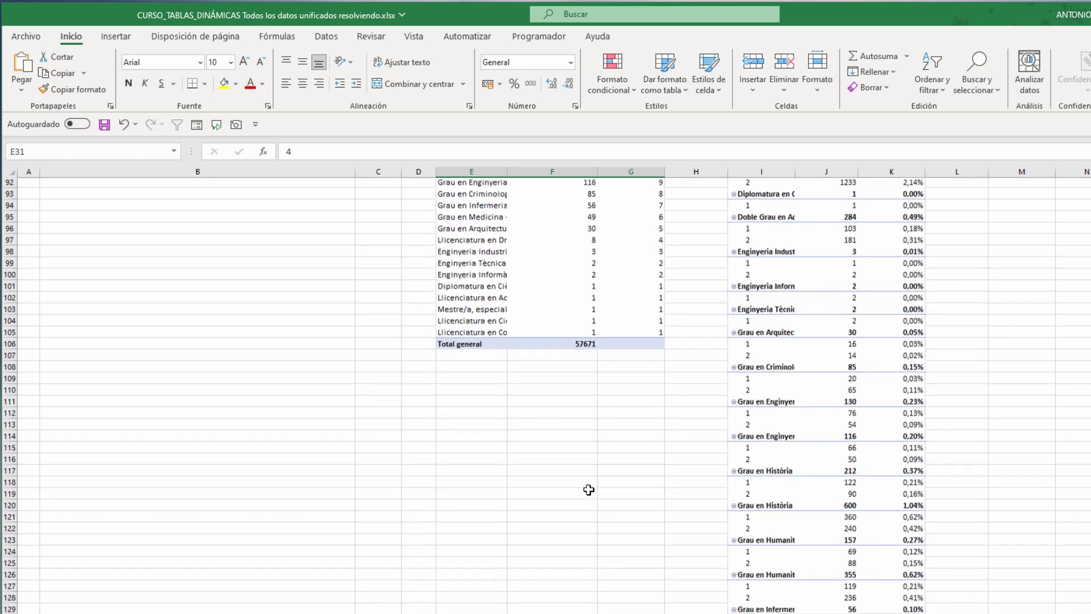
click(457, 389)
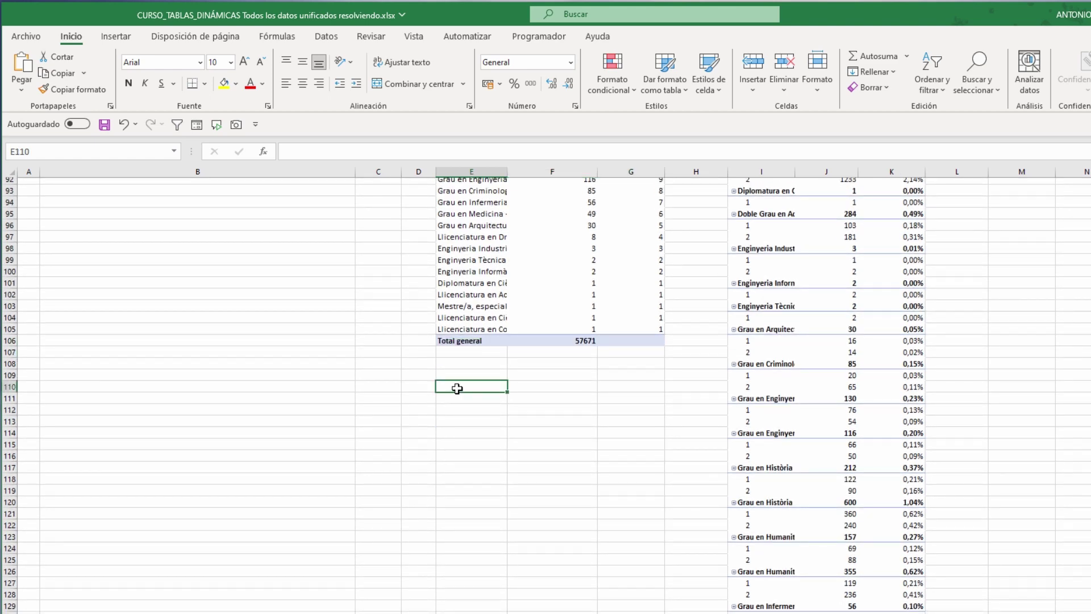
key(ctrl+v)
click(495, 391)
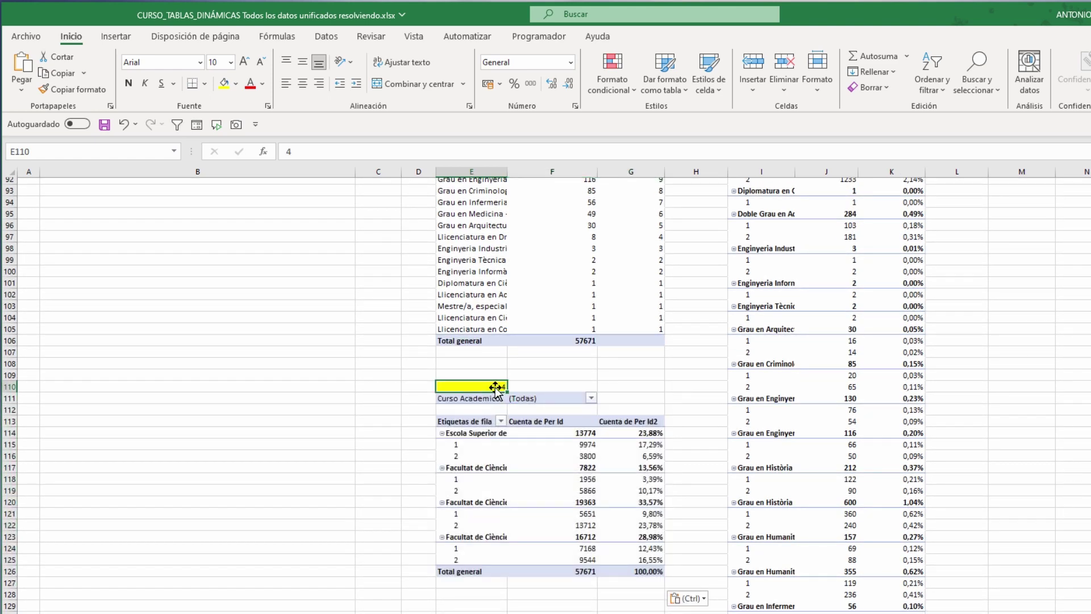
text(7)
Remove Centro and Sexo from the rows of pivot table 7 and try to add Provincia as its row field
click(551, 444)
click(568, 468)
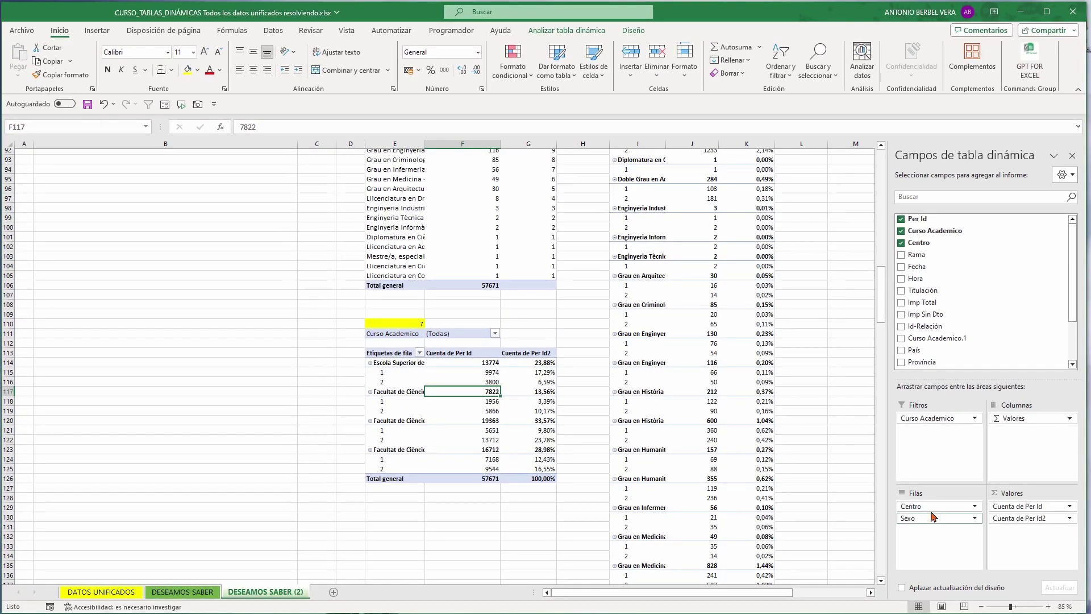
drag(911, 505, 946, 287)
drag(1074, 273, 1073, 311)
drag(927, 307, 943, 537)
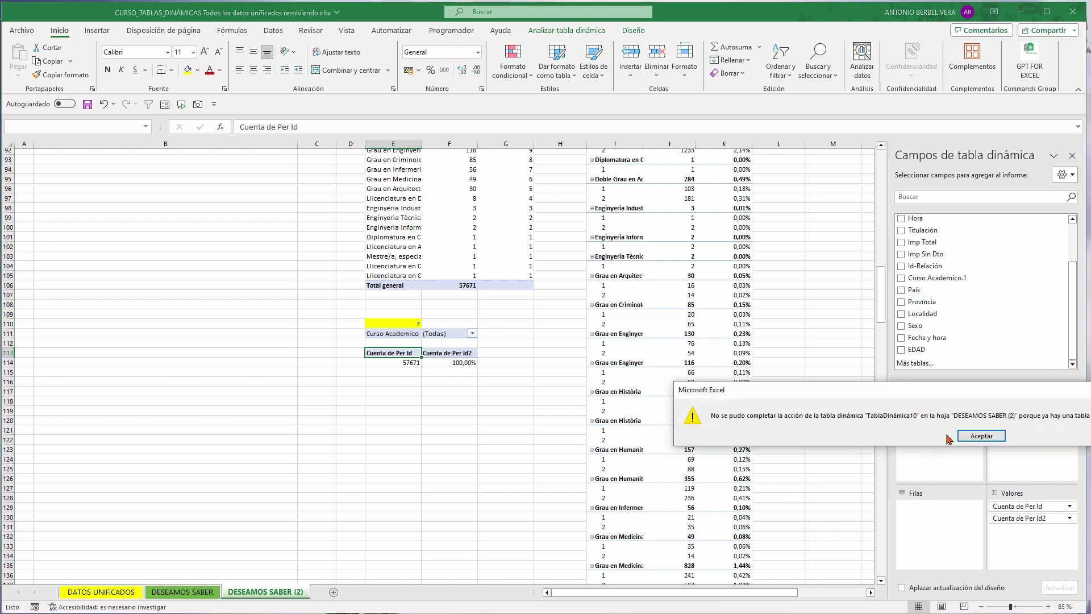
click(982, 436)
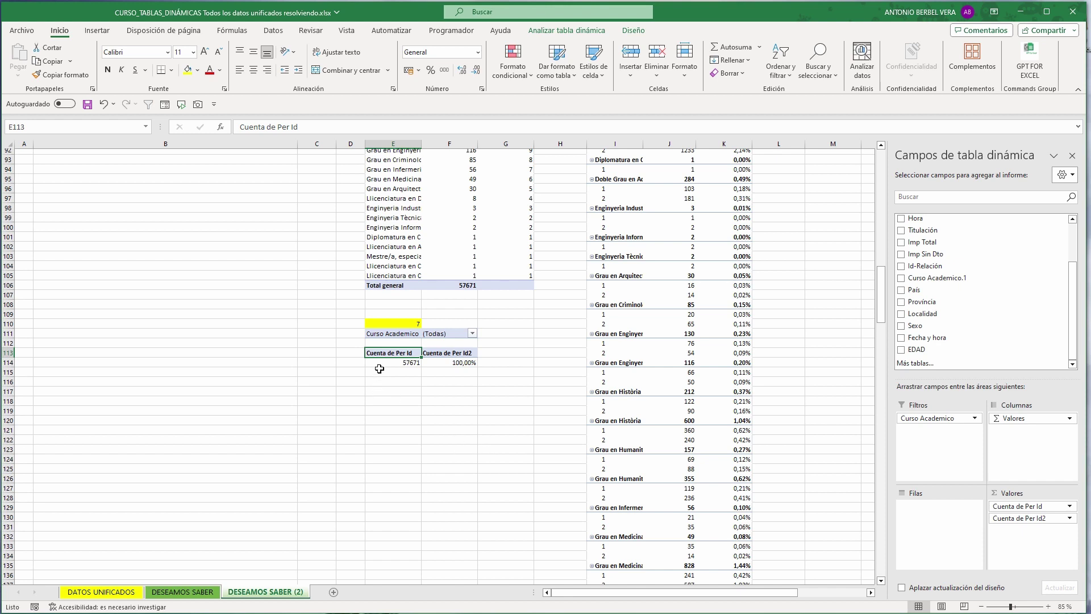
Move pivot table 7 with its label to B113 and add the Provincia field to its rows
click(390, 322)
drag(390, 321, 146, 388)
click(176, 376)
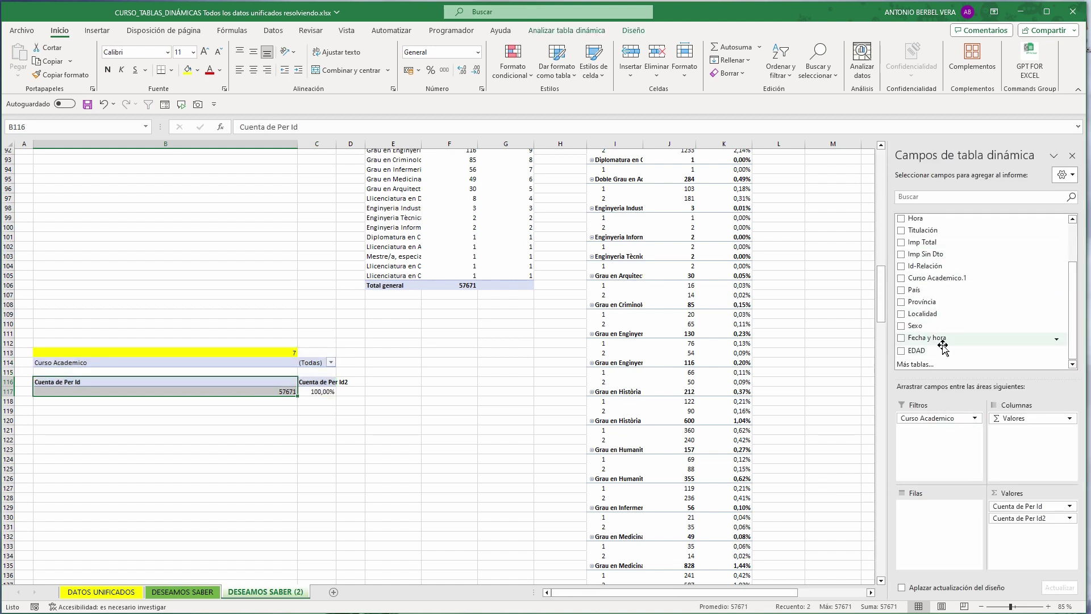
drag(935, 303, 944, 533)
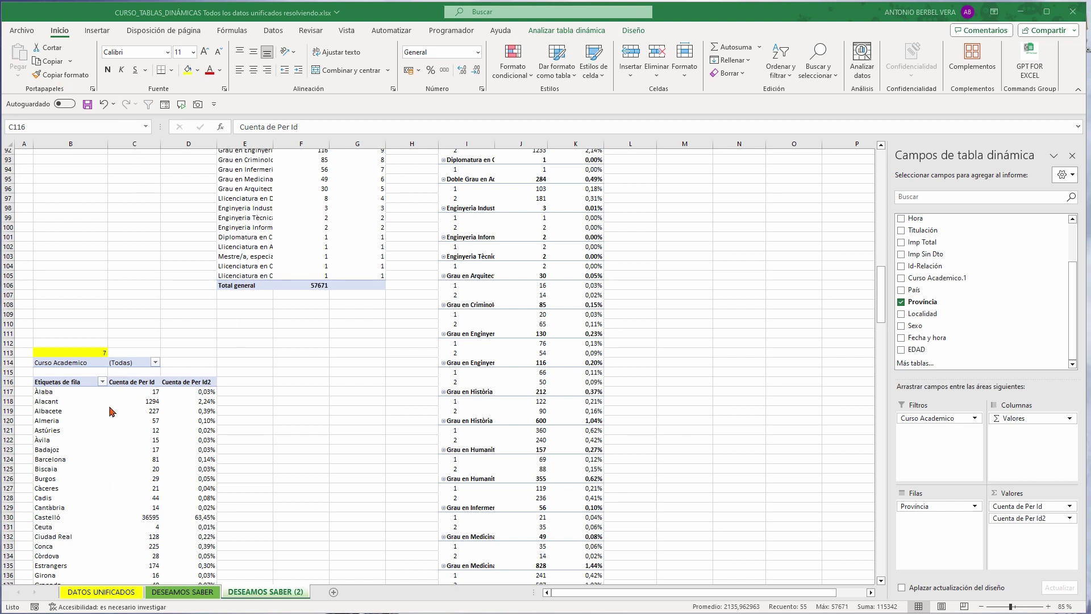
Filter Provincia in pivot table 7 to Alacant, Castelló and València, and clear that filter again
click(78, 416)
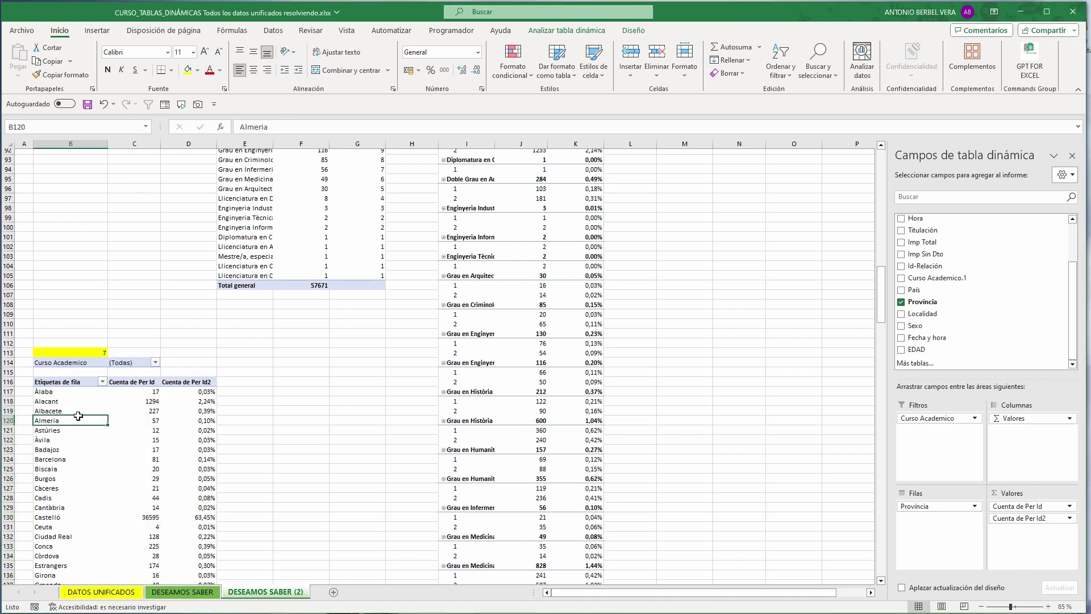
click(102, 382)
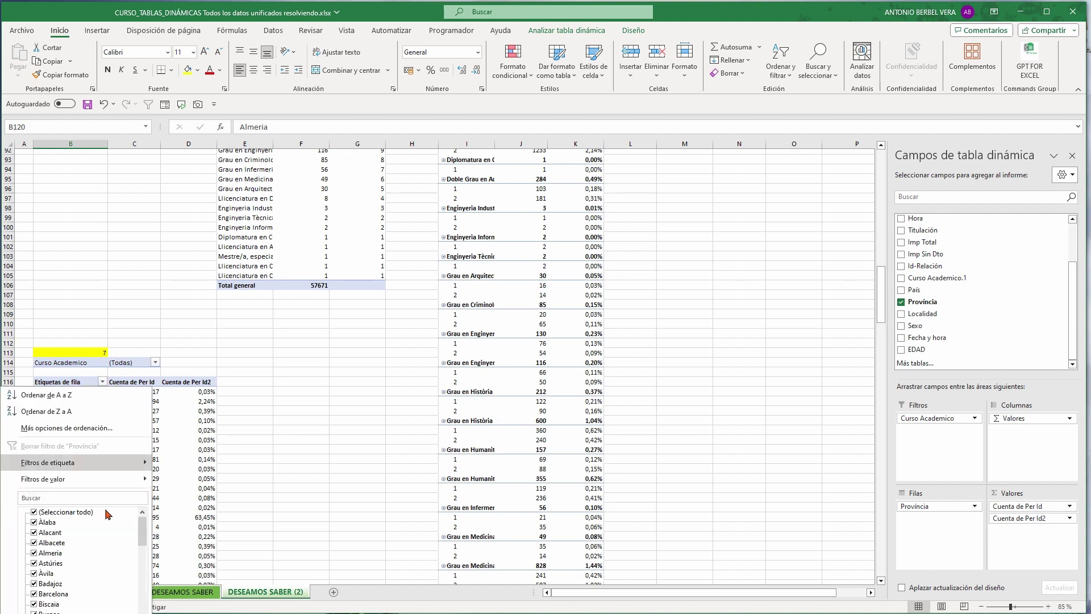
click(35, 512)
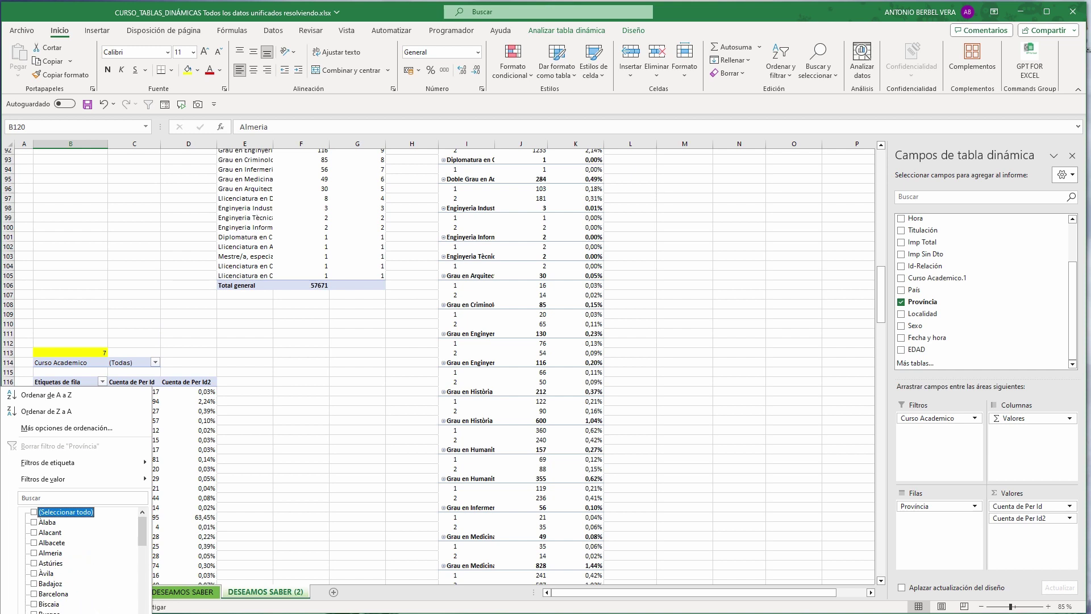
click(33, 532)
scroll(80, 557, down, 1)
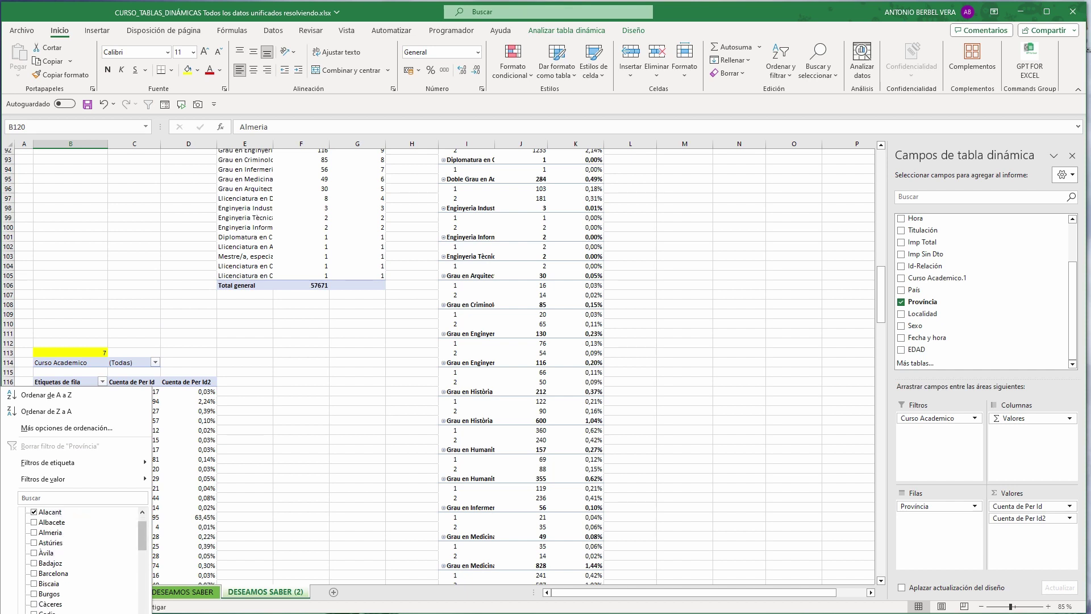
drag(143, 541, 143, 603)
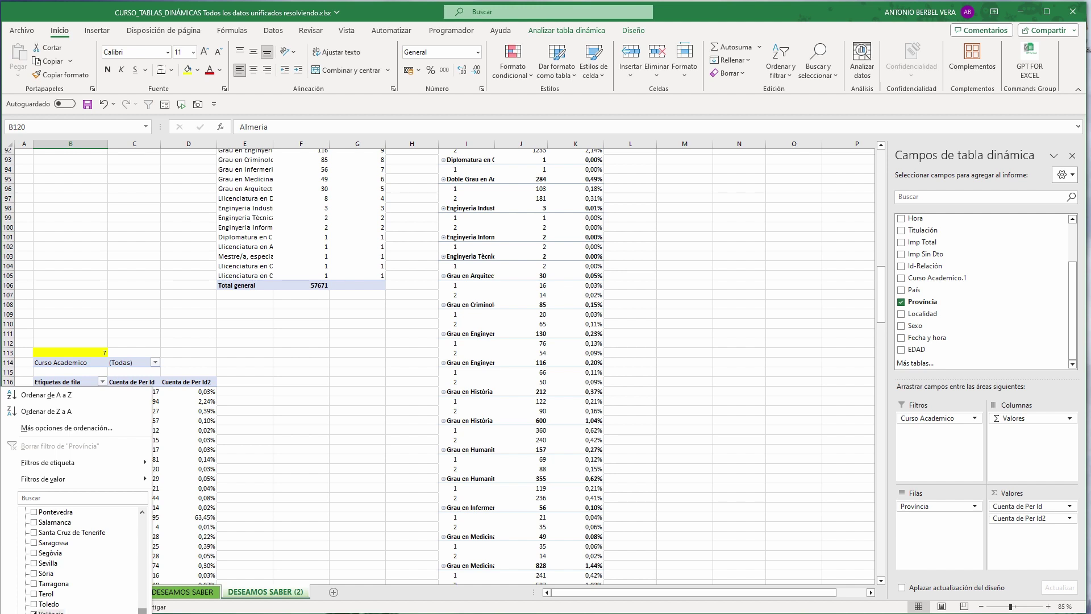
key(Return)
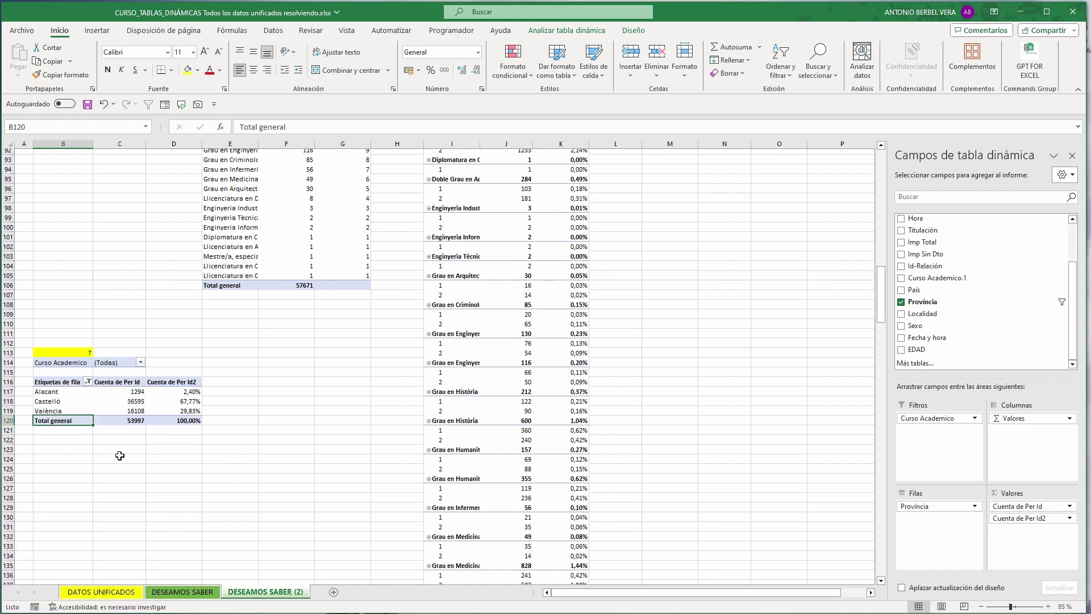
click(88, 382)
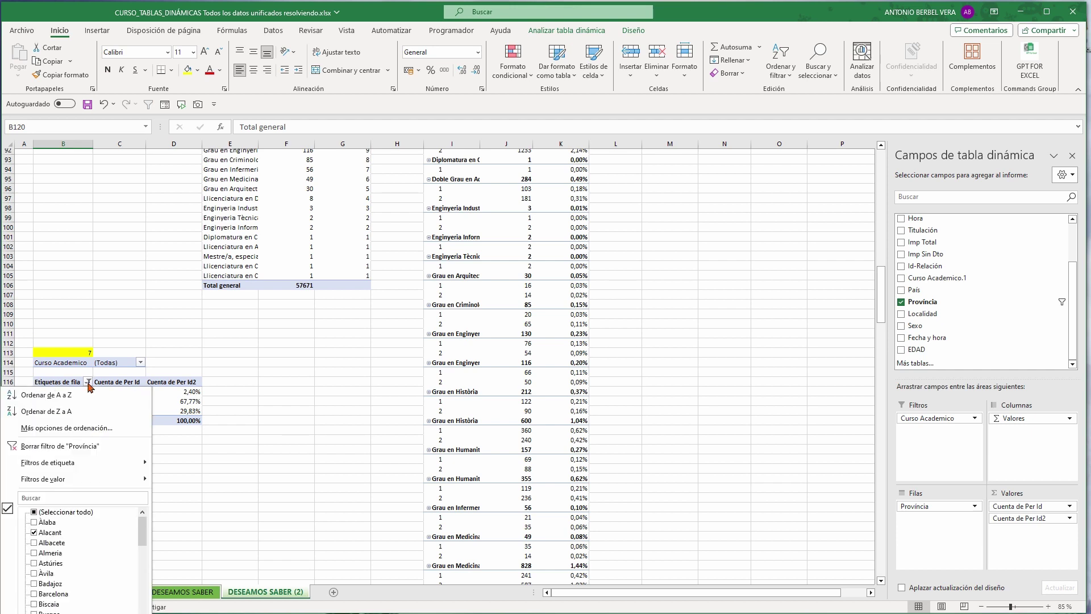
click(67, 446)
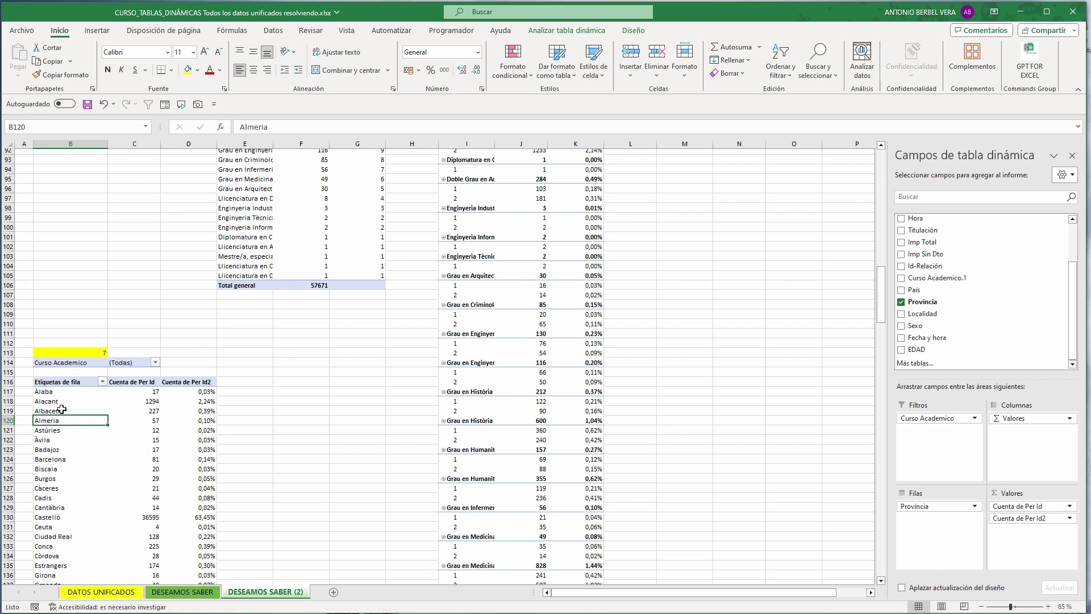
Group the Alacant, Castelló and València row labels of pivot table 7 into one group
click(47, 400)
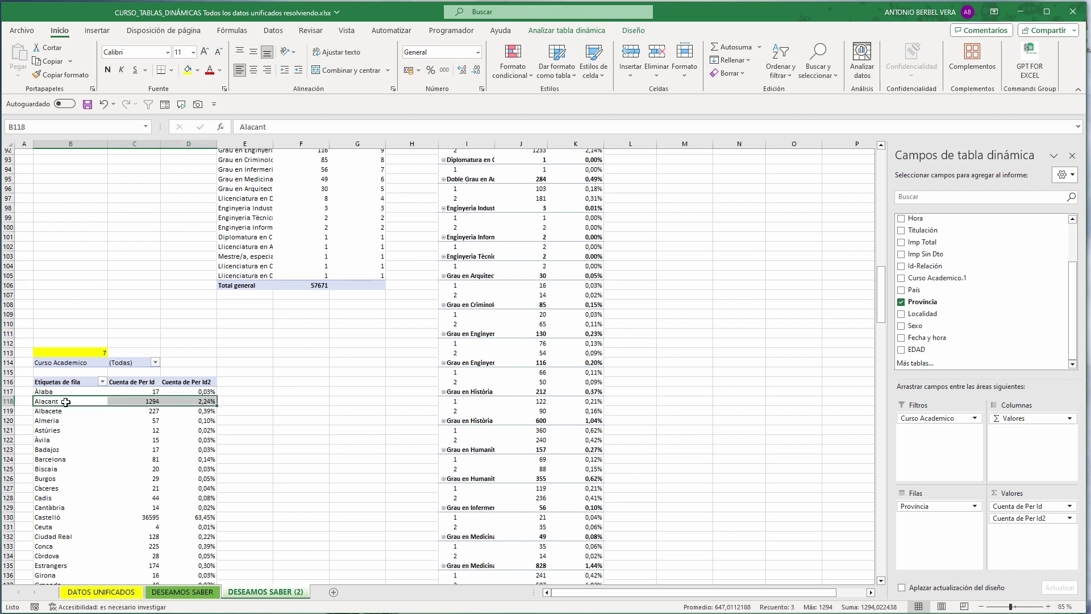
click(66, 402)
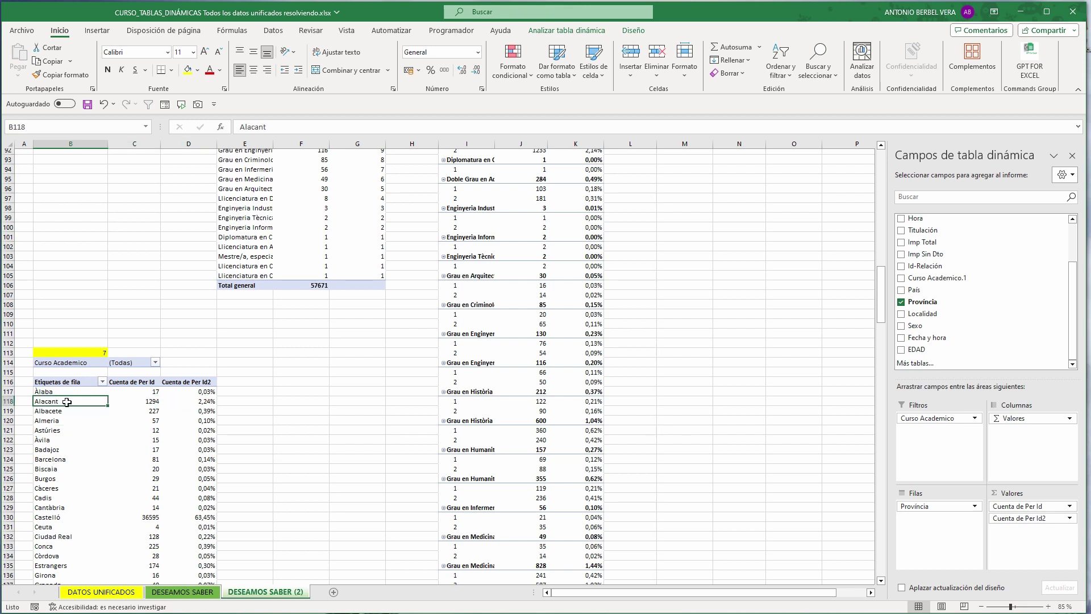
ctrl+click(55, 518)
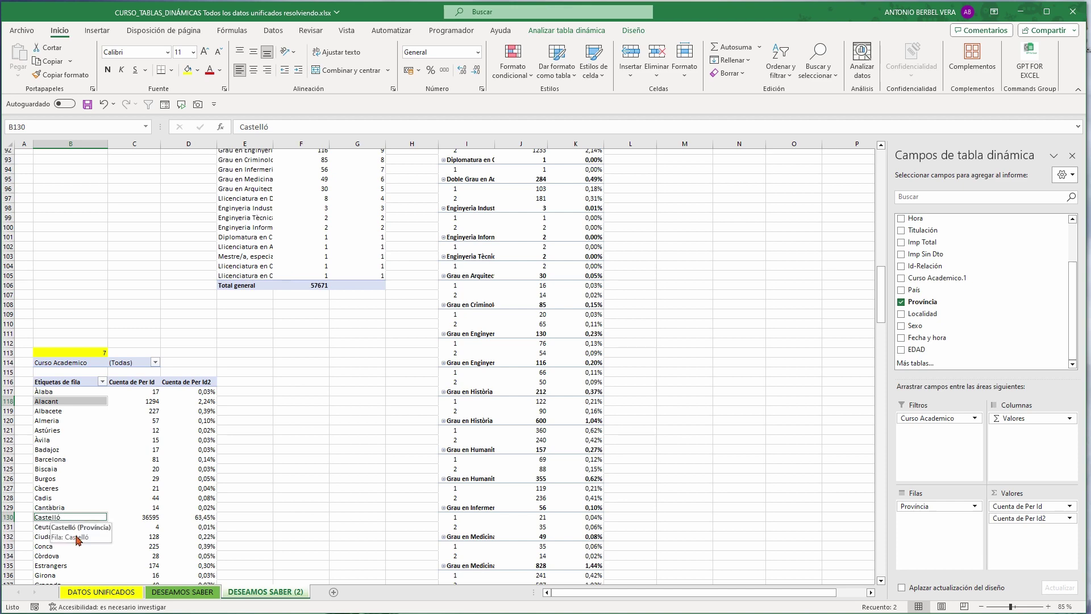
scroll(78, 538, down, 10)
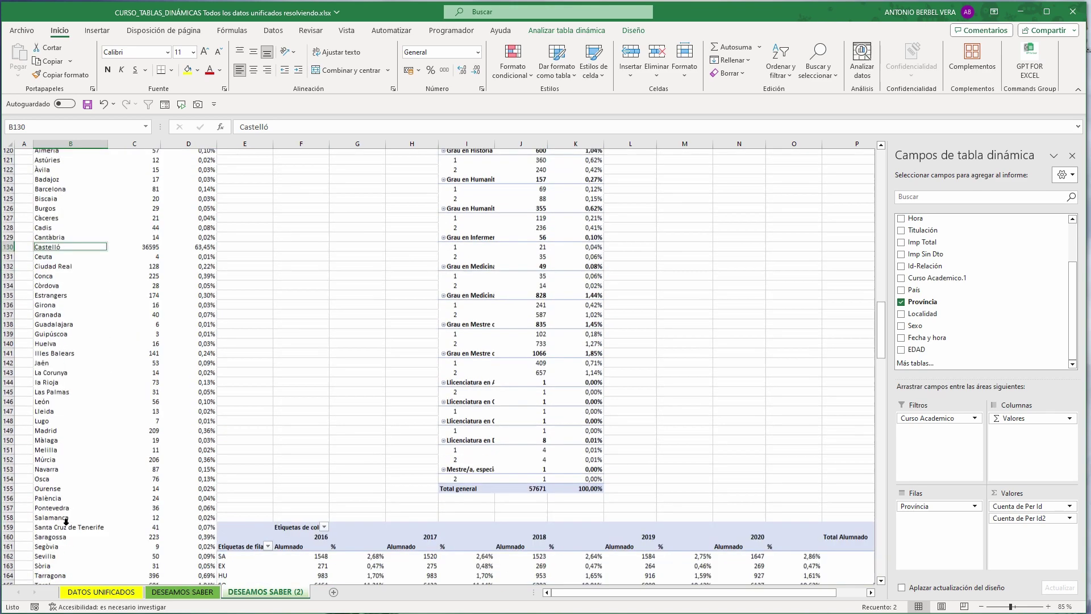
scroll(66, 524, down, 2)
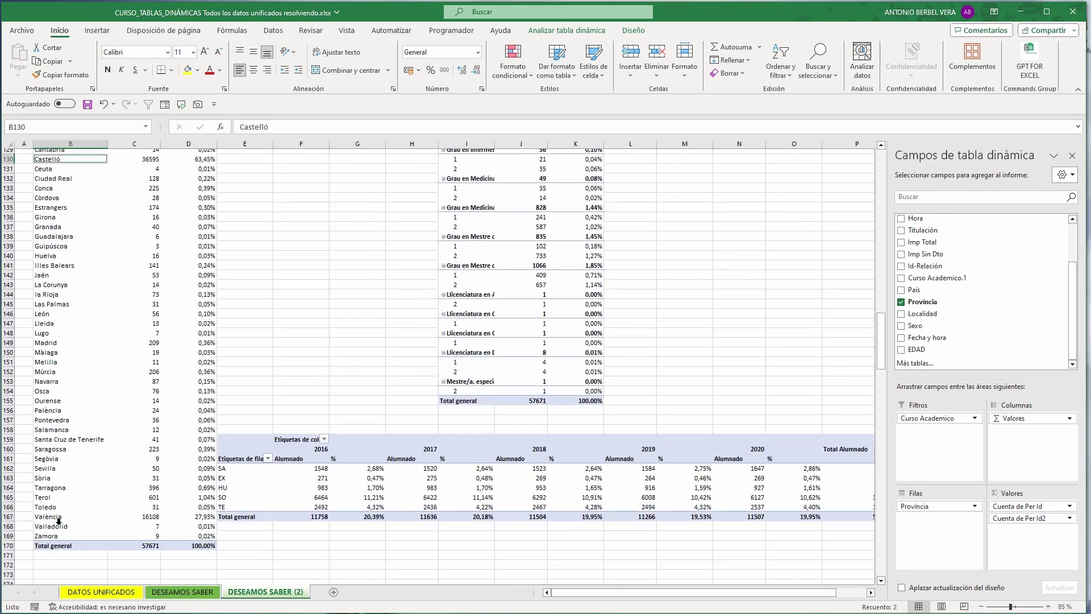
ctrl+click(55, 518)
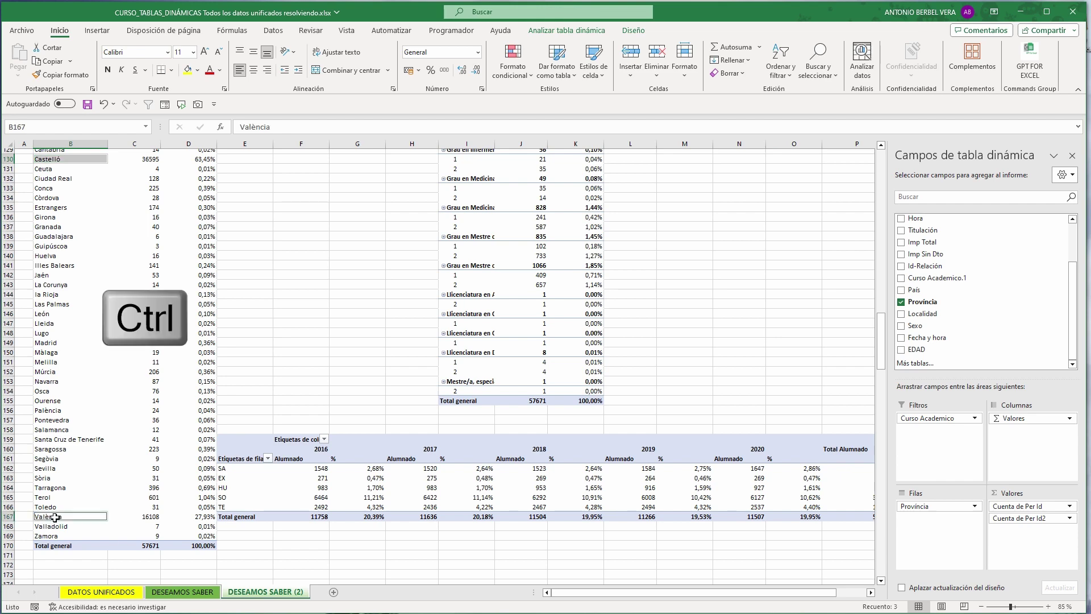
scroll(55, 518, up, 6)
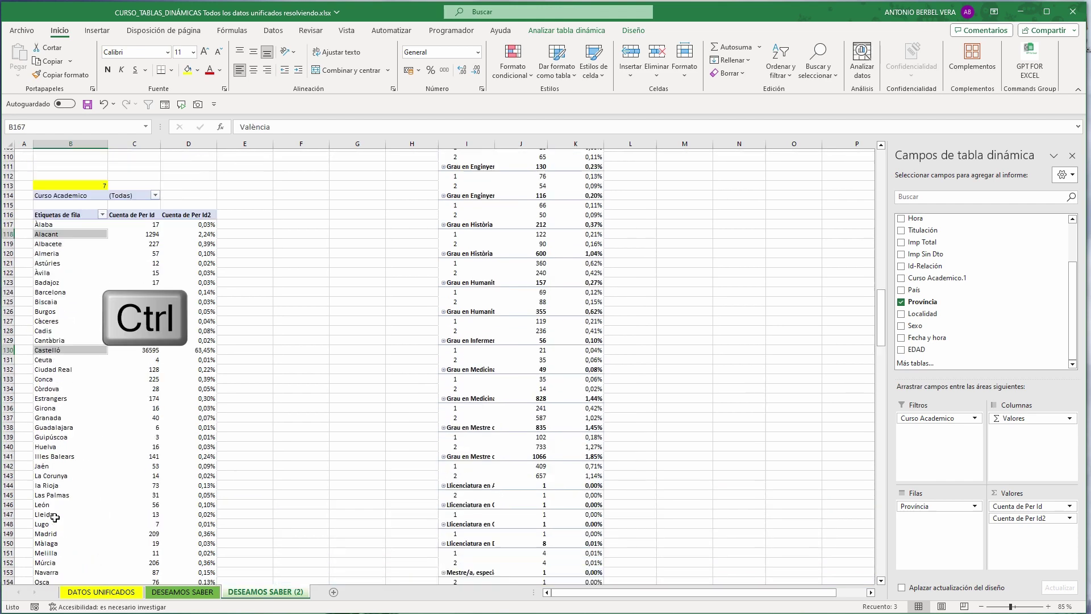
right_click(68, 234)
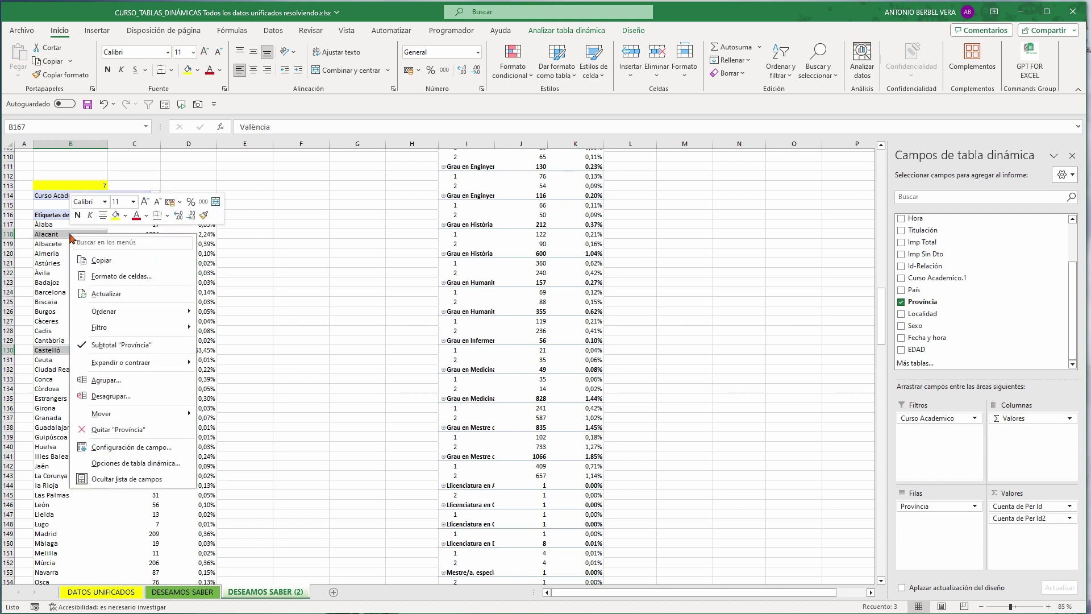
scroll(107, 398, down, 12)
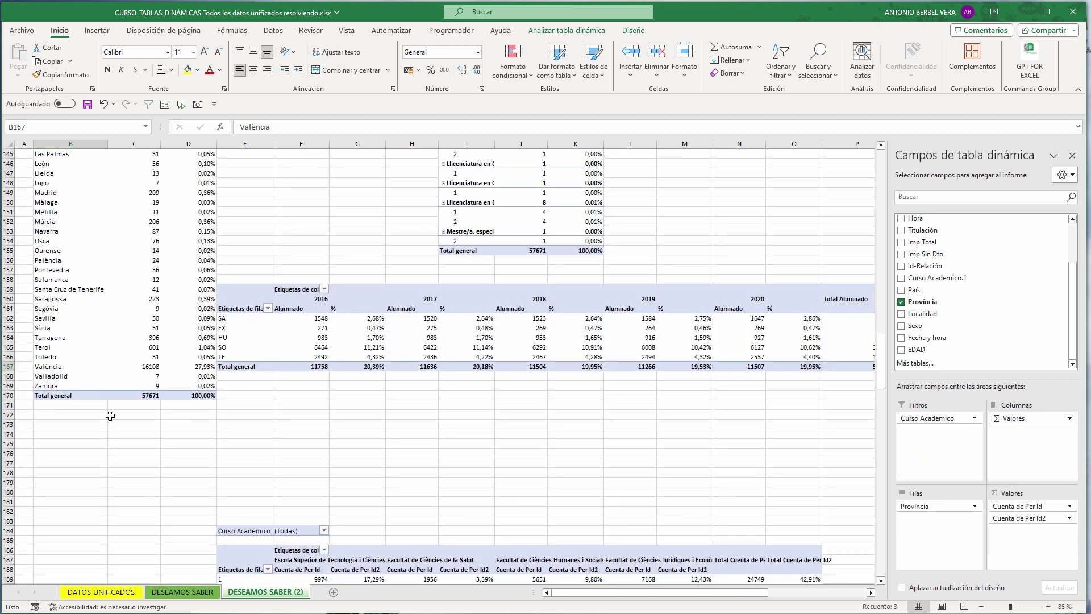
scroll(115, 364, up, 13)
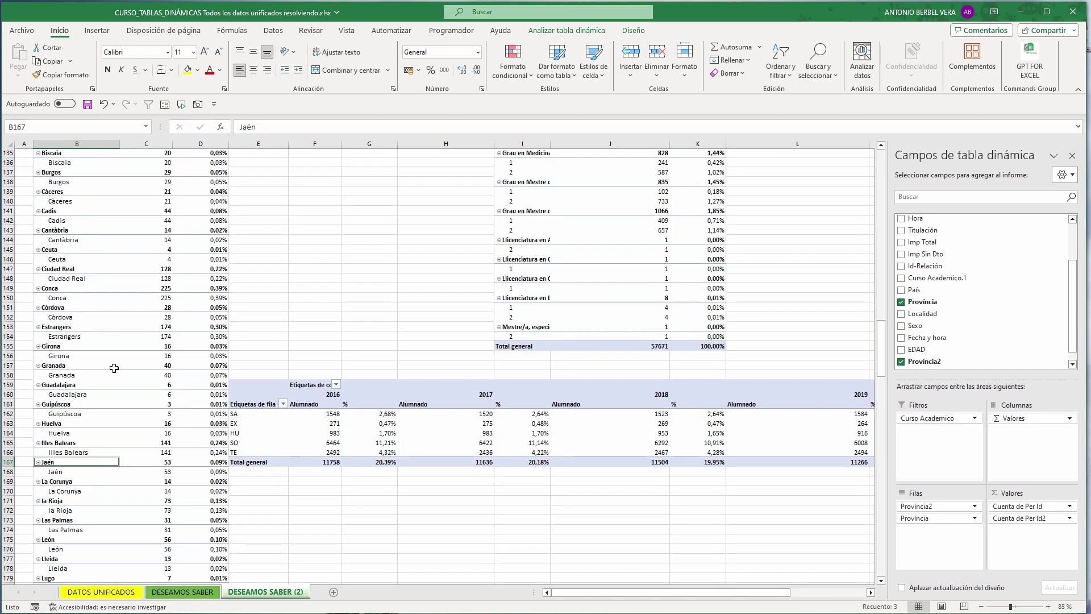
Rename the group holding Alacant, Castelló and València in pivot table 7 as COMUNITAT VALENCIANA
scroll(91, 291, up, 2)
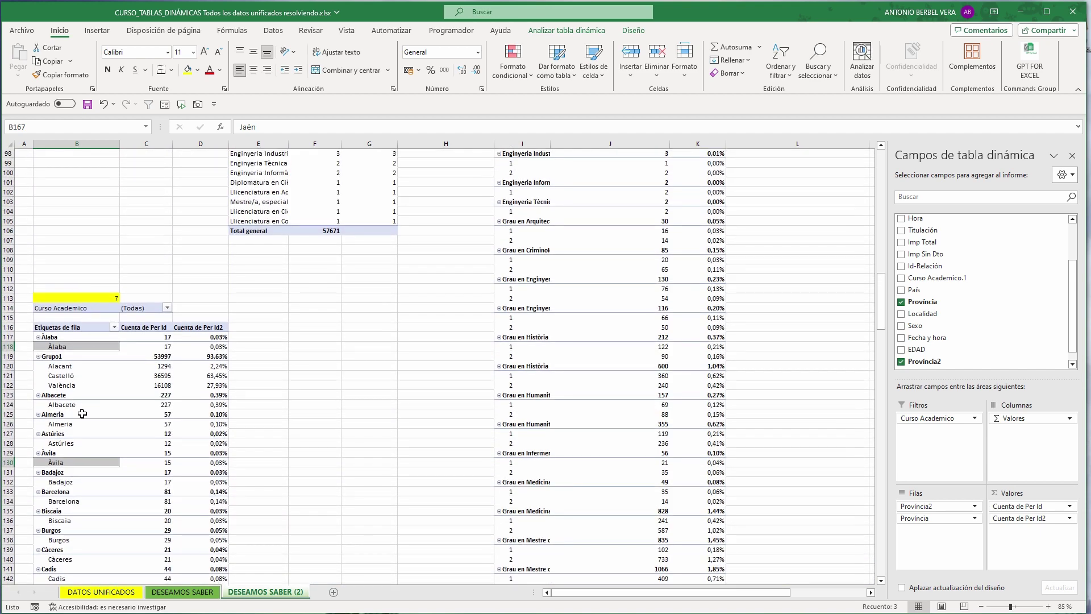
click(59, 357)
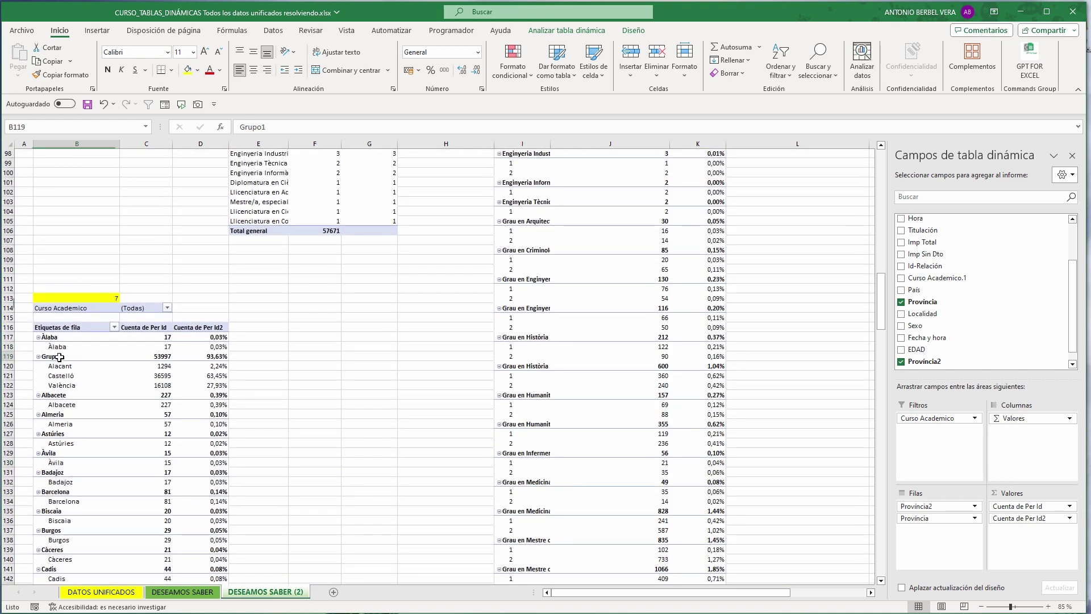
text(C)
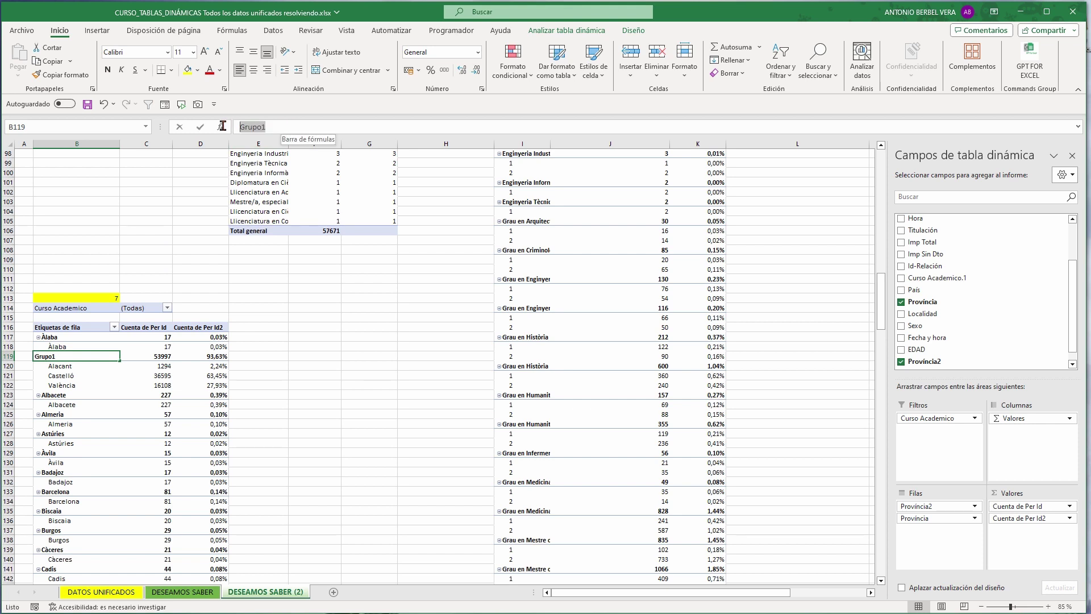
text(O)
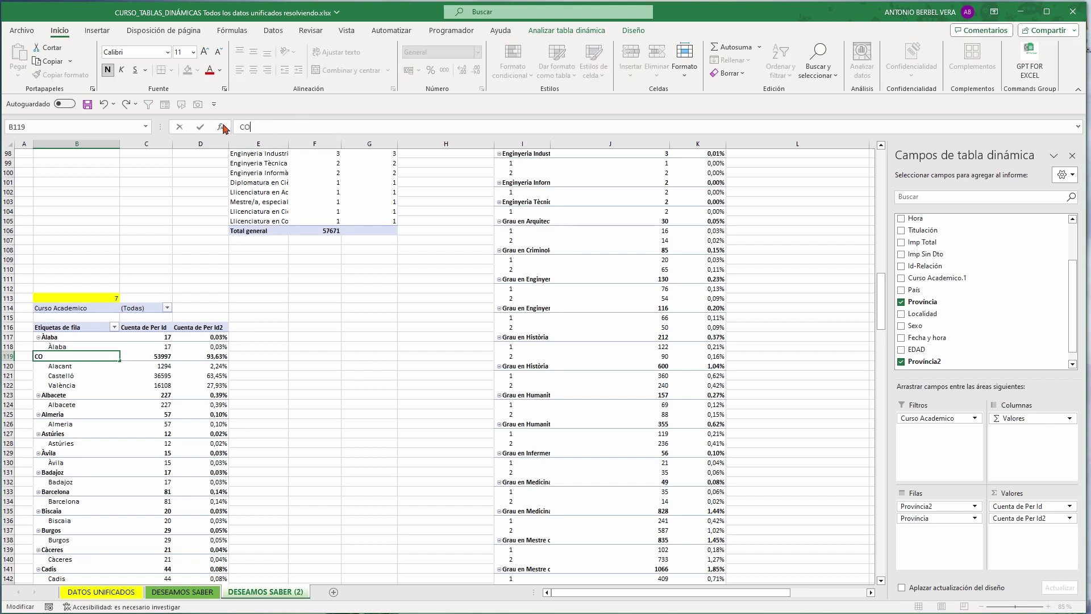
text(MUNITAT VALENCIANA)
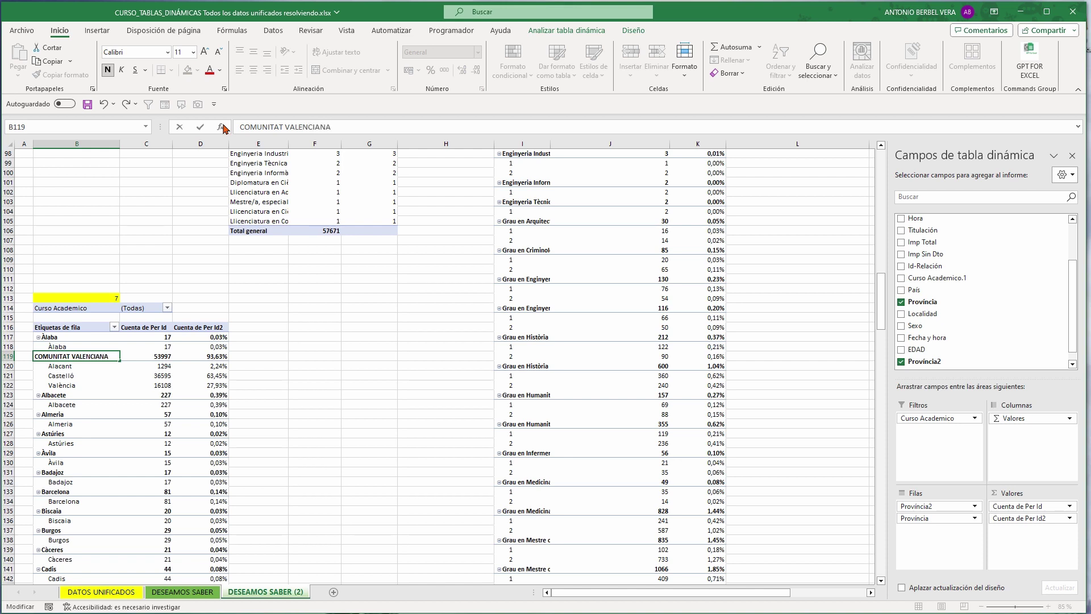
key(Return)
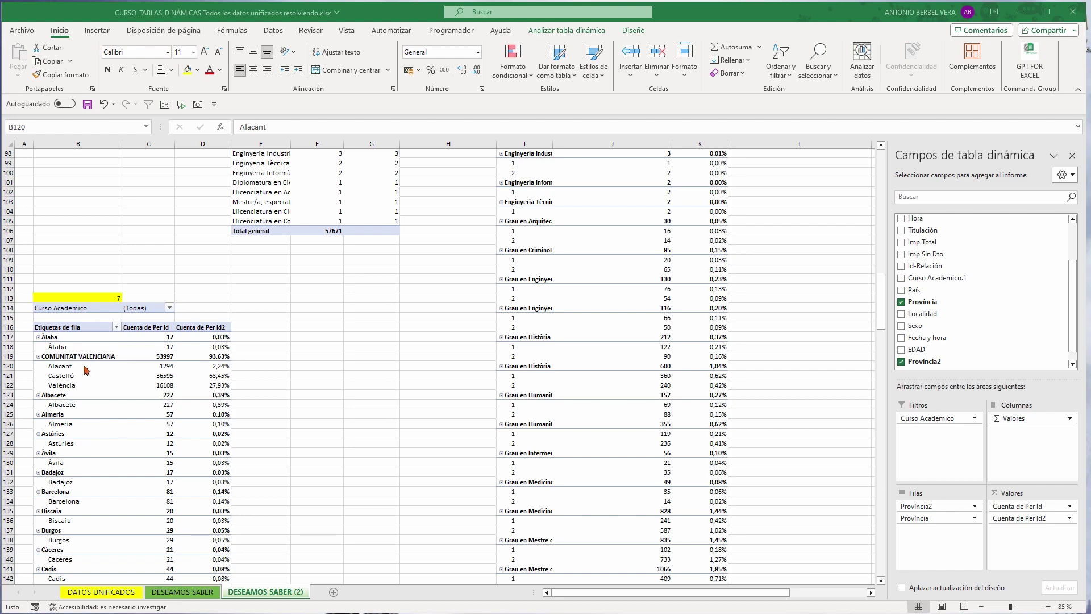
Filter pivot table 7's row labels by the Província2 field to only COMUNITAT VALENCIANA
click(87, 368)
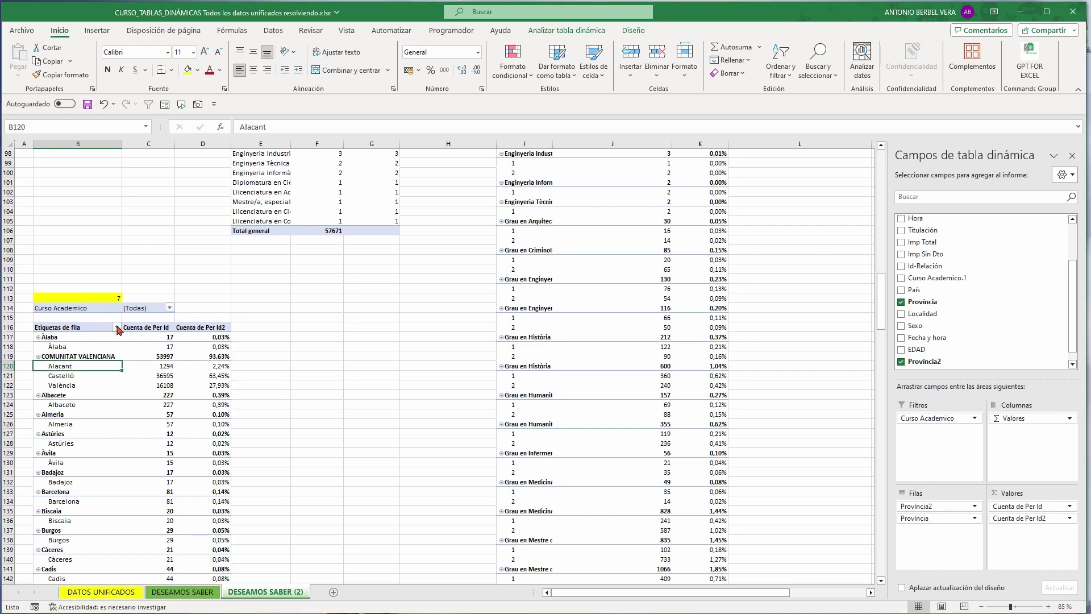
click(118, 328)
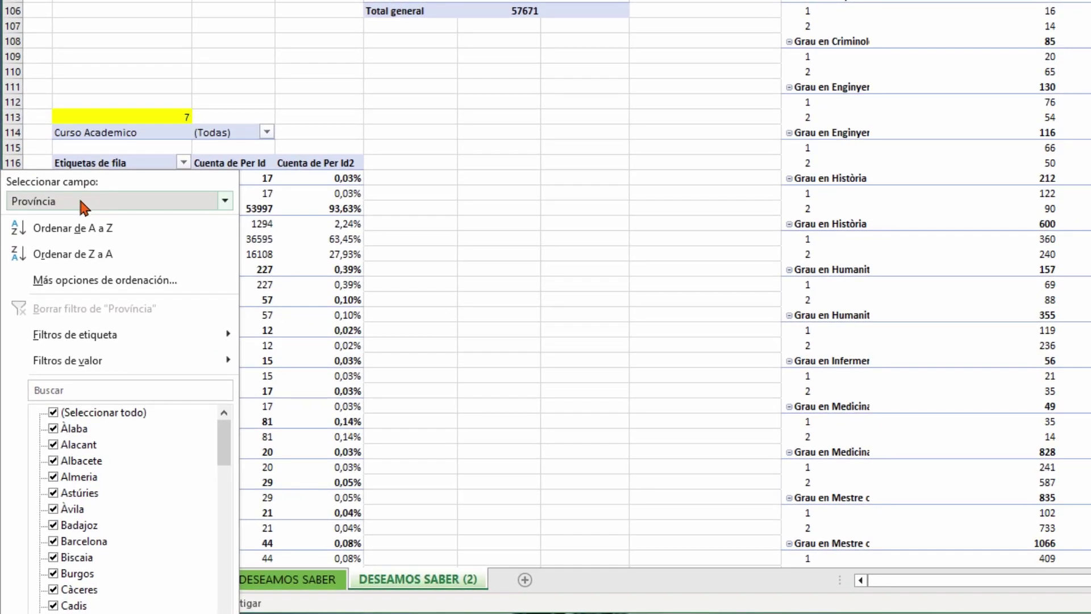
click(78, 222)
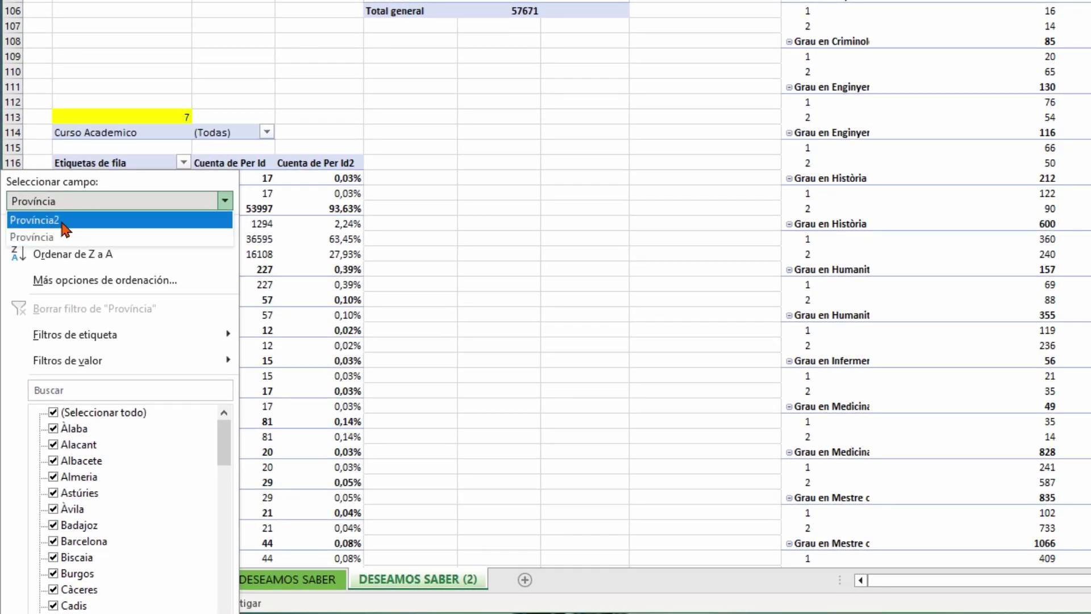
click(63, 223)
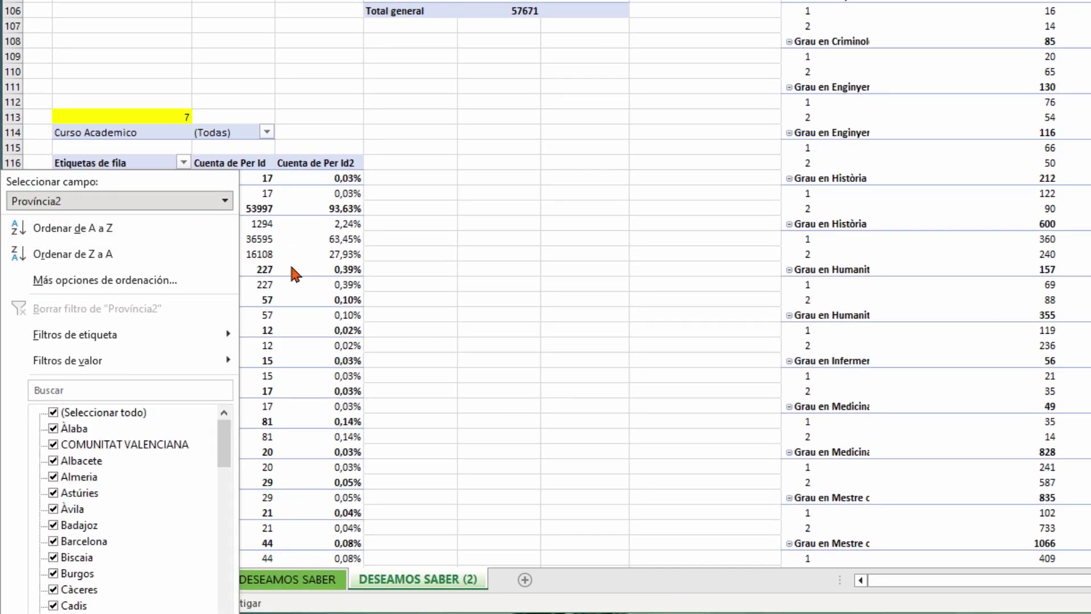
click(54, 412)
click(53, 445)
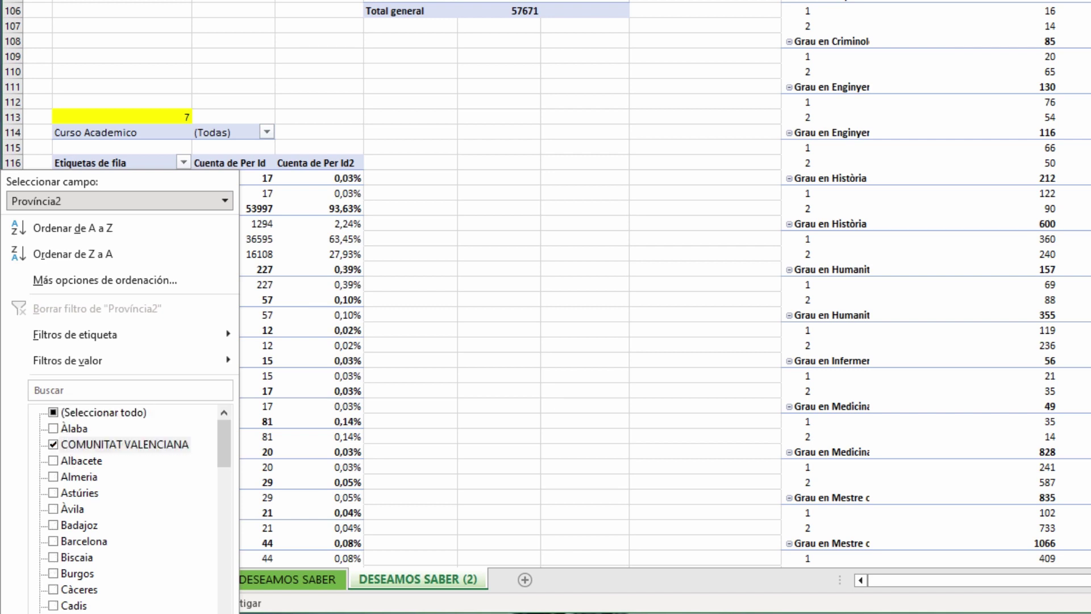
key(Return)
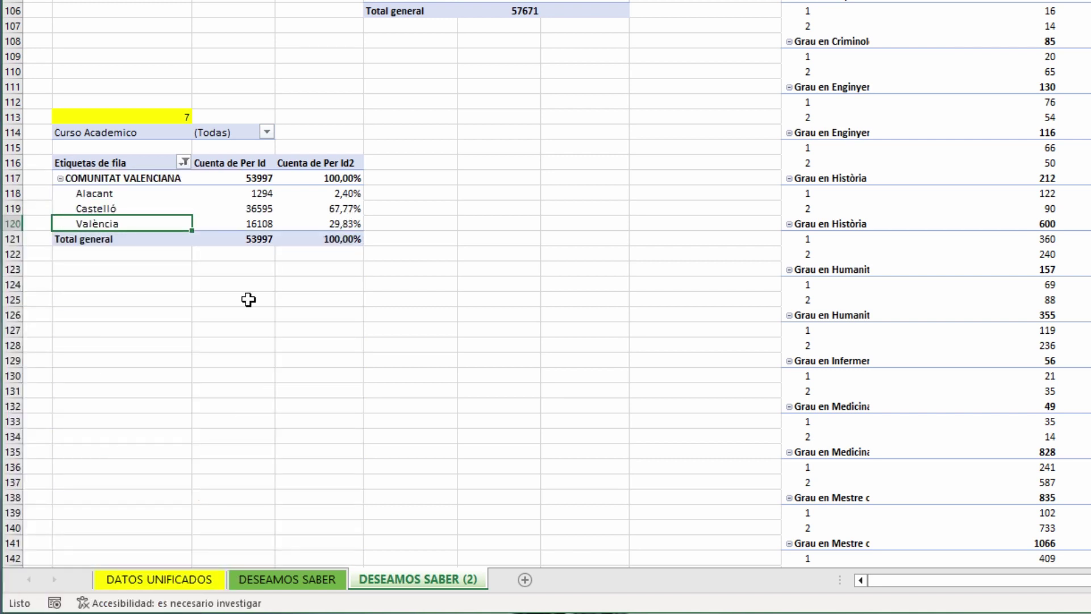
Mark question 8 about the percentage by provinces as solved by filling its number and text cells A9:B9 with yellow
drag(334, 344, 85, 2)
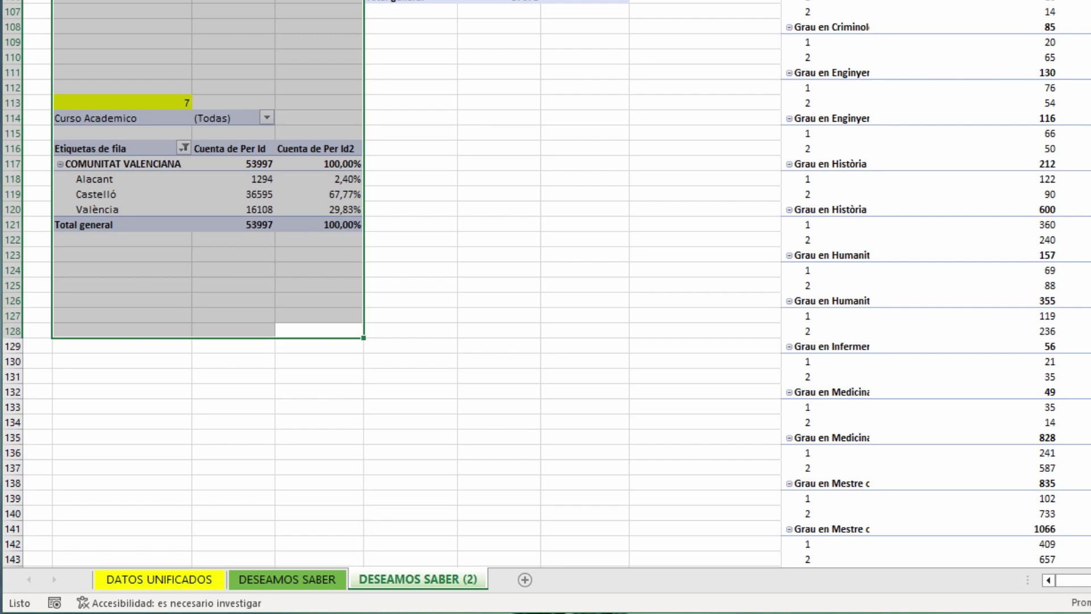
scroll(194, 82, up, 20)
click(130, 38)
key(ctrl+a)
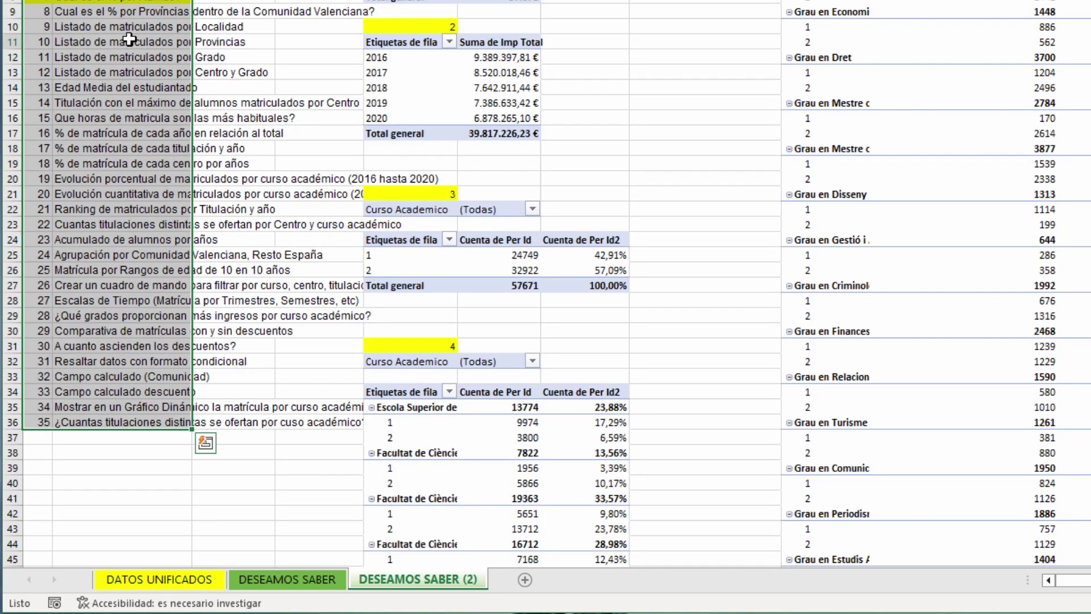
click(91, 15)
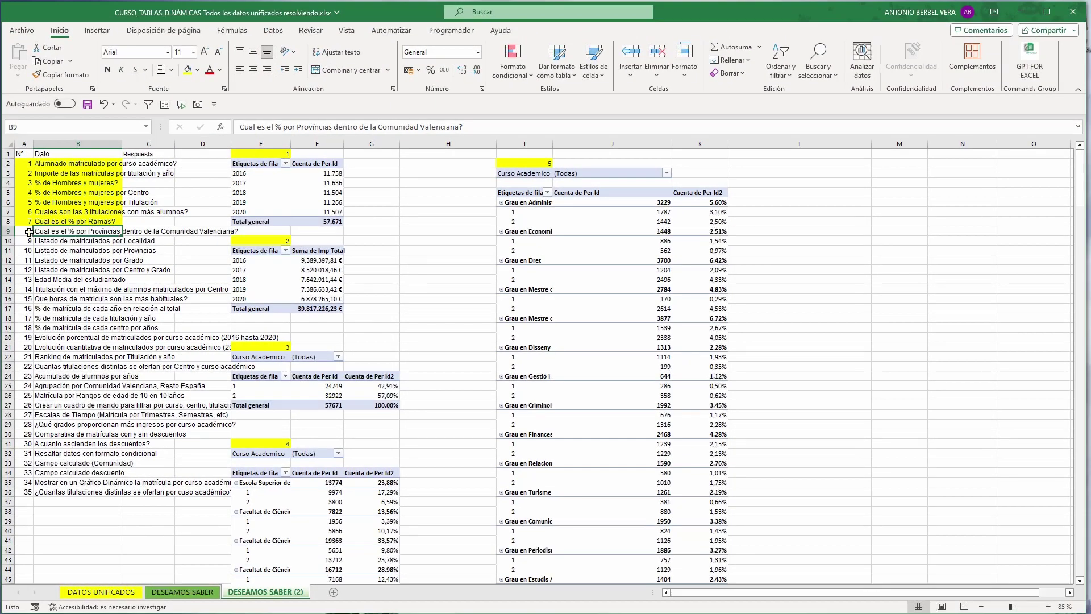
click(28, 232)
text(8)
drag(28, 232, 85, 231)
click(187, 69)
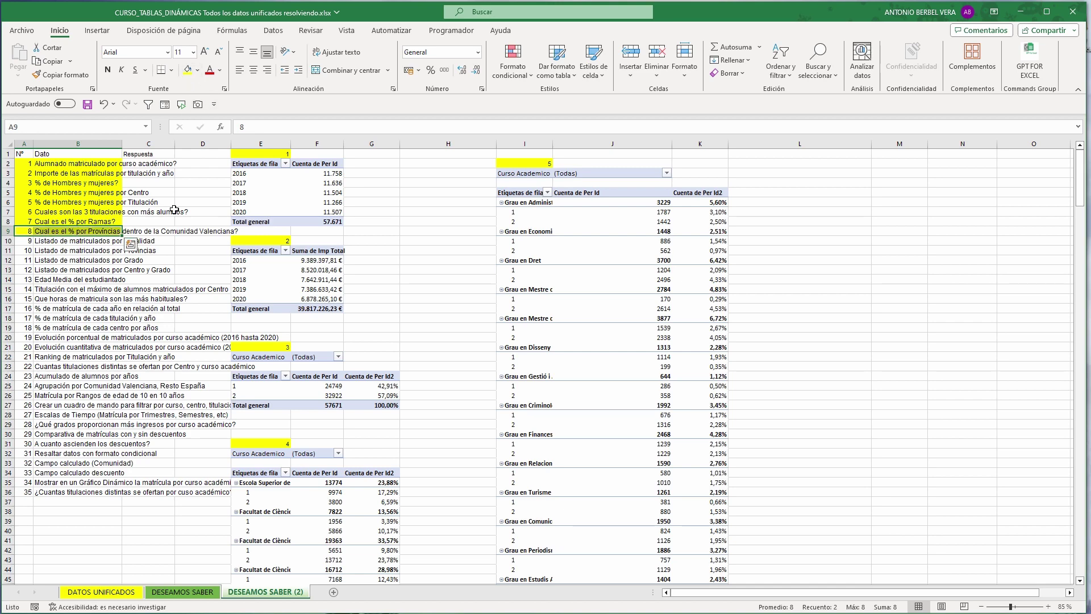
click(164, 257)
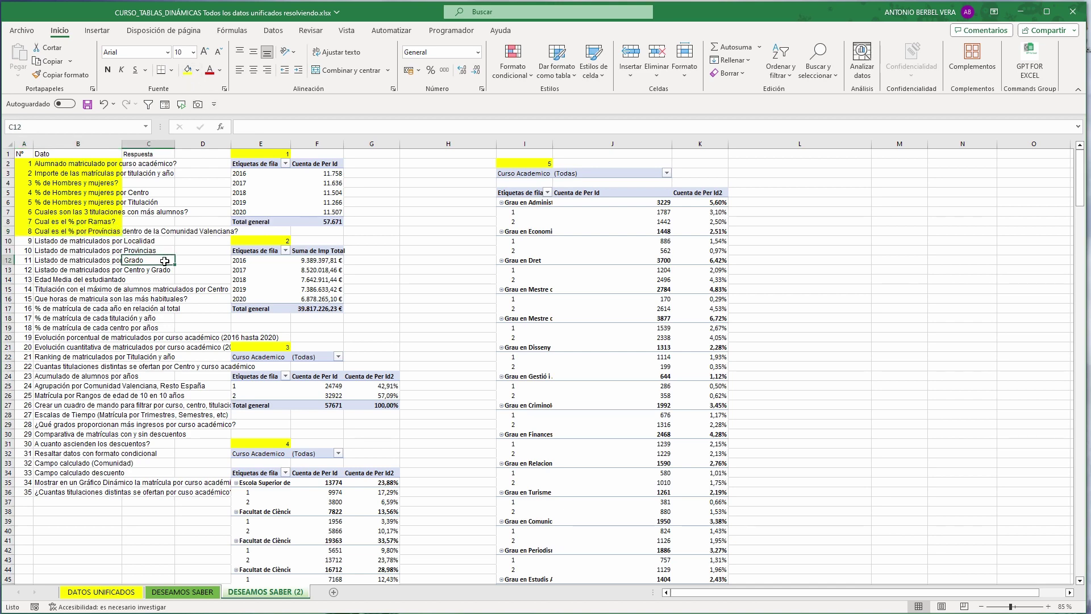